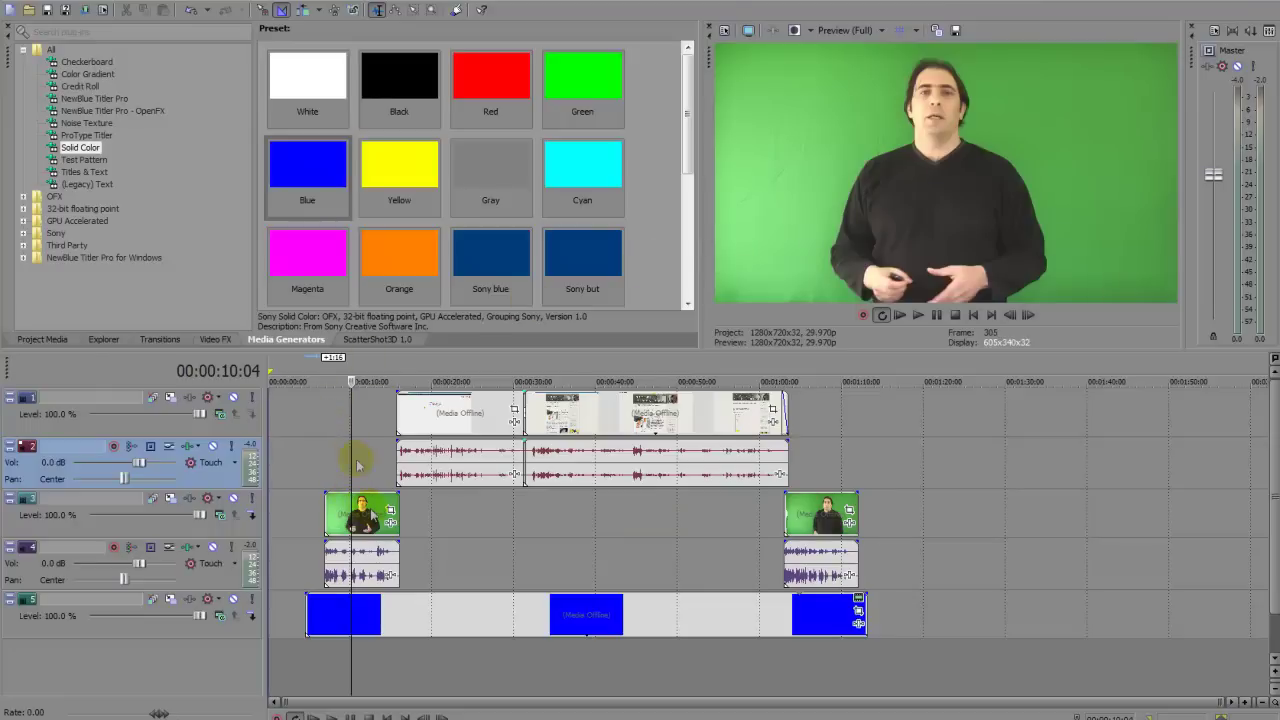
# Apply the Chroma Keyer Green Screen preset to the first presenter clip
pyautogui.click(215, 339)
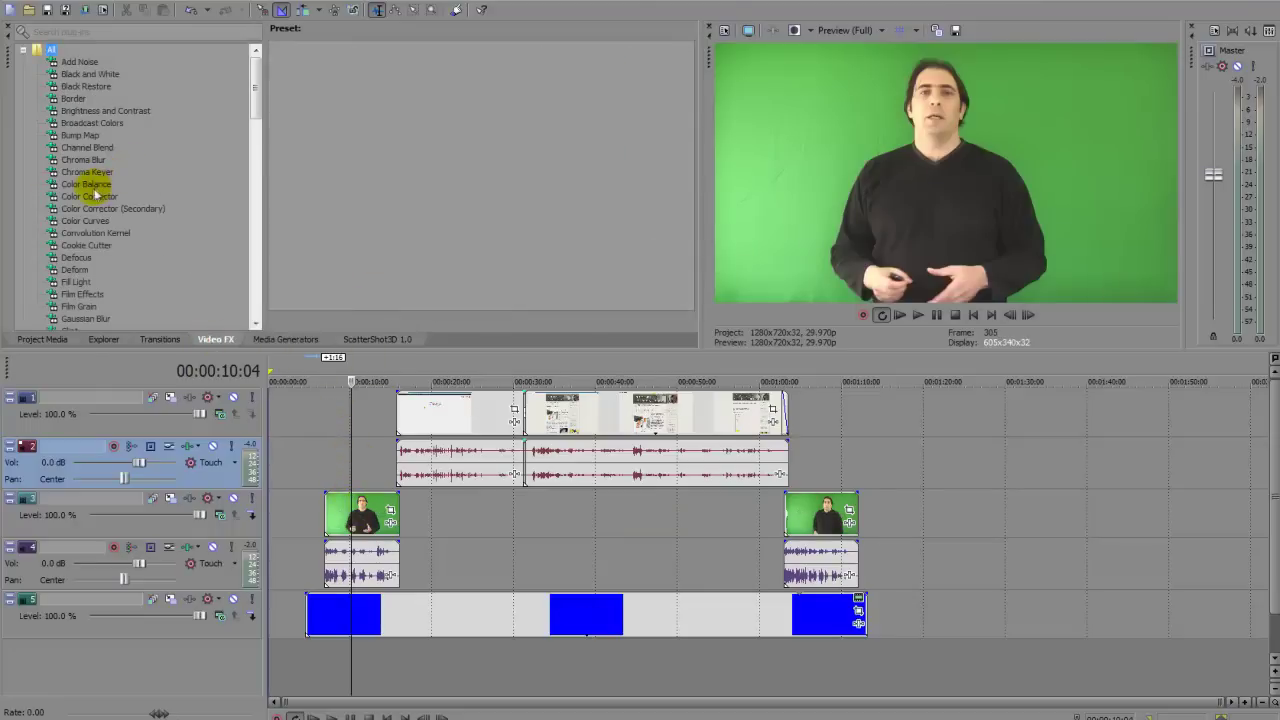
pyautogui.click(87, 172)
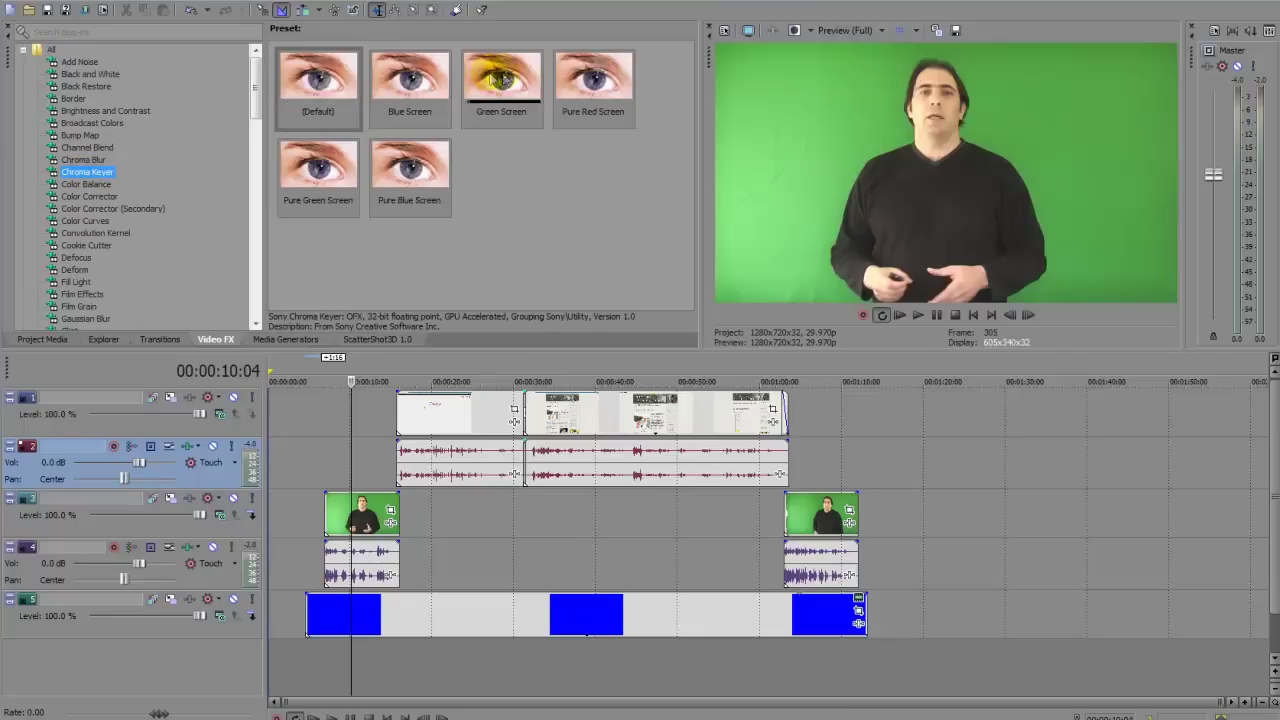
pyautogui.moveTo(501, 80); pyautogui.dragTo(368, 518)
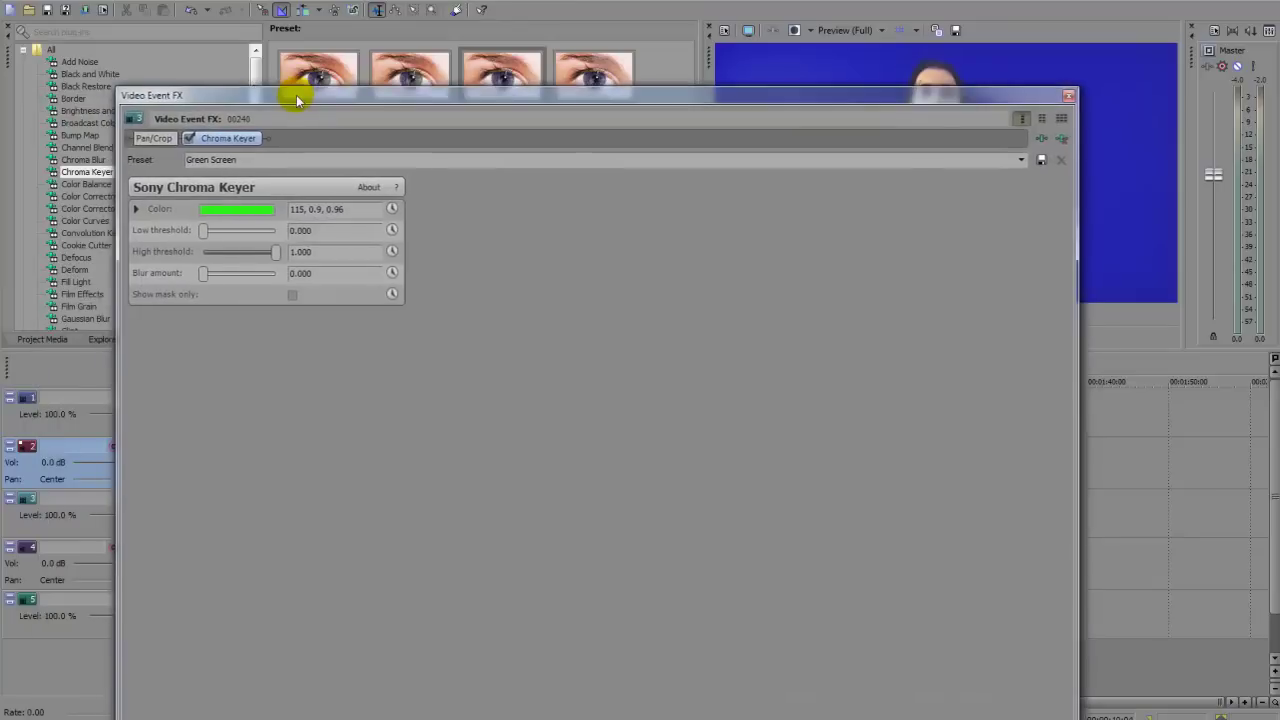
pyautogui.moveTo(300, 91); pyautogui.dragTo(286, 121)
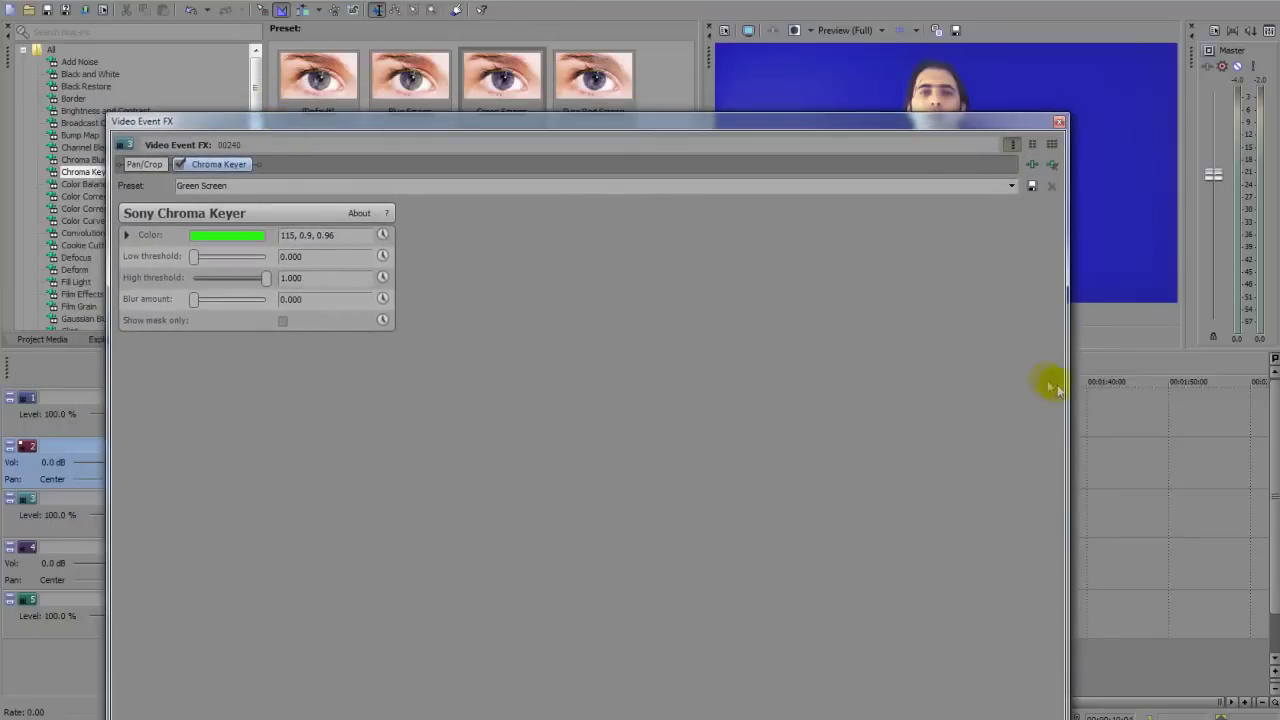
pyautogui.moveTo(1067, 385); pyautogui.dragTo(744, 365)
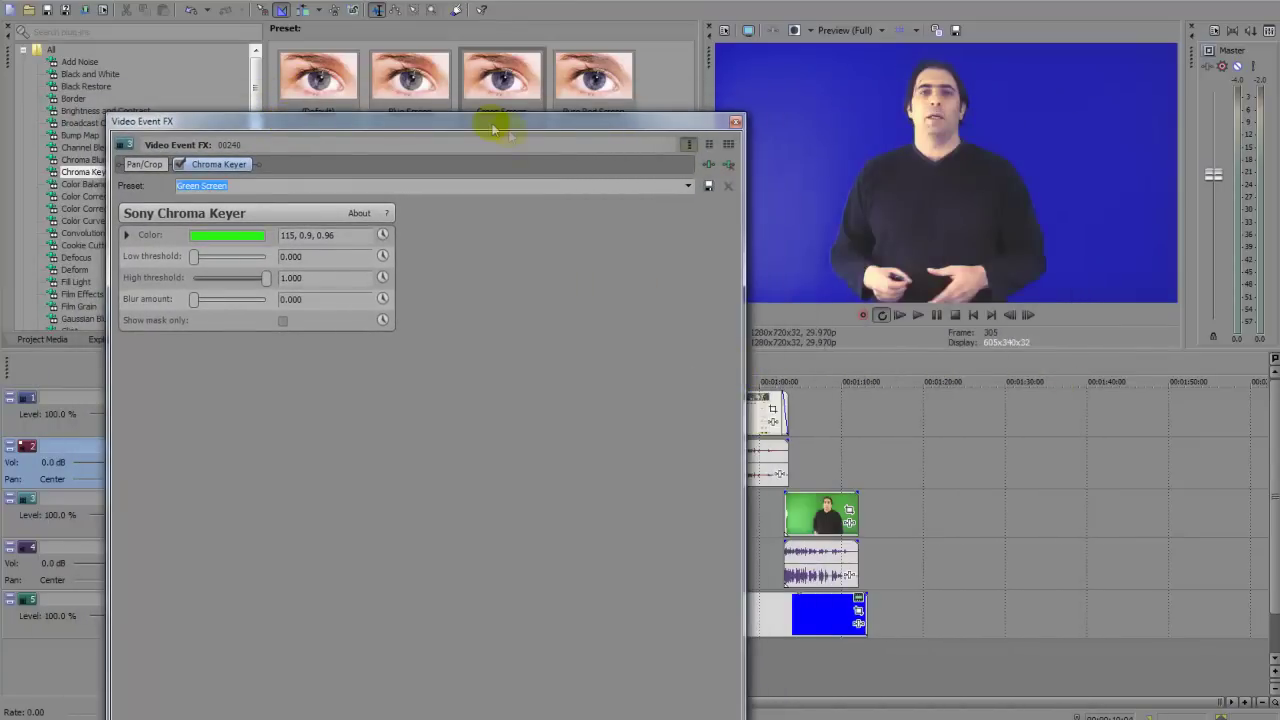
pyautogui.moveTo(490, 121); pyautogui.dragTo(424, 2)
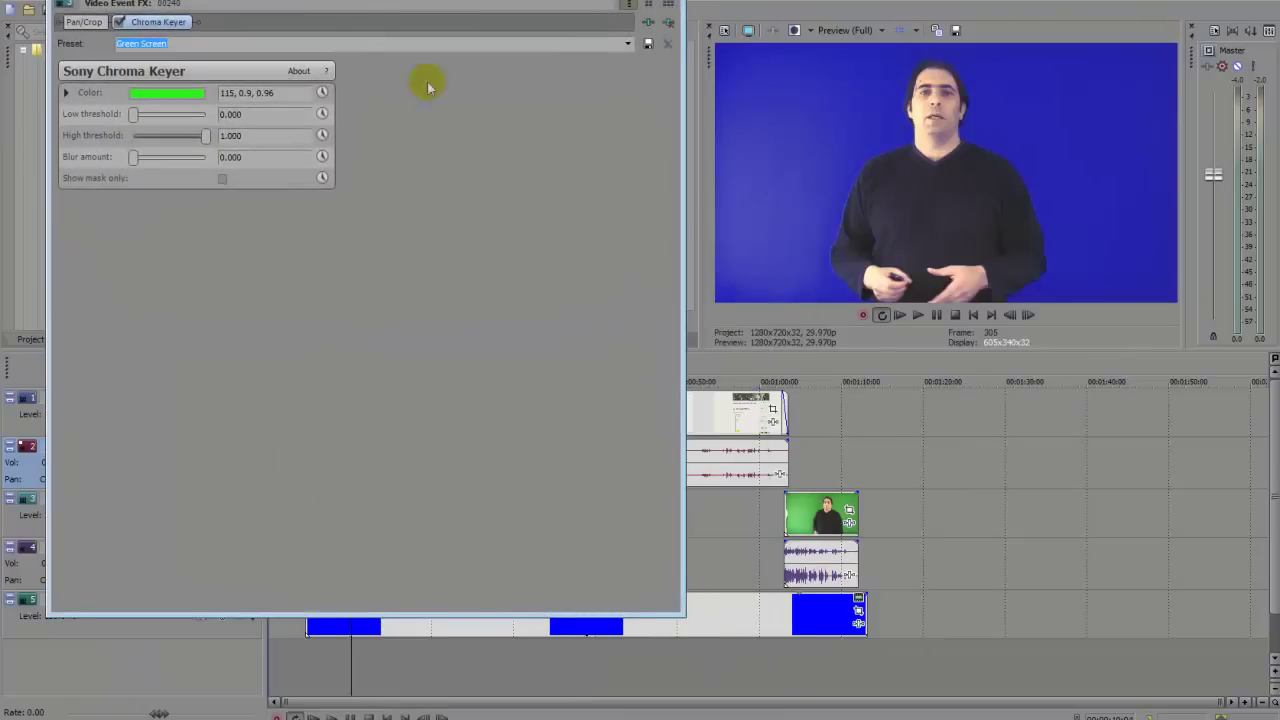
pyautogui.moveTo(437, 613); pyautogui.dragTo(426, 398)
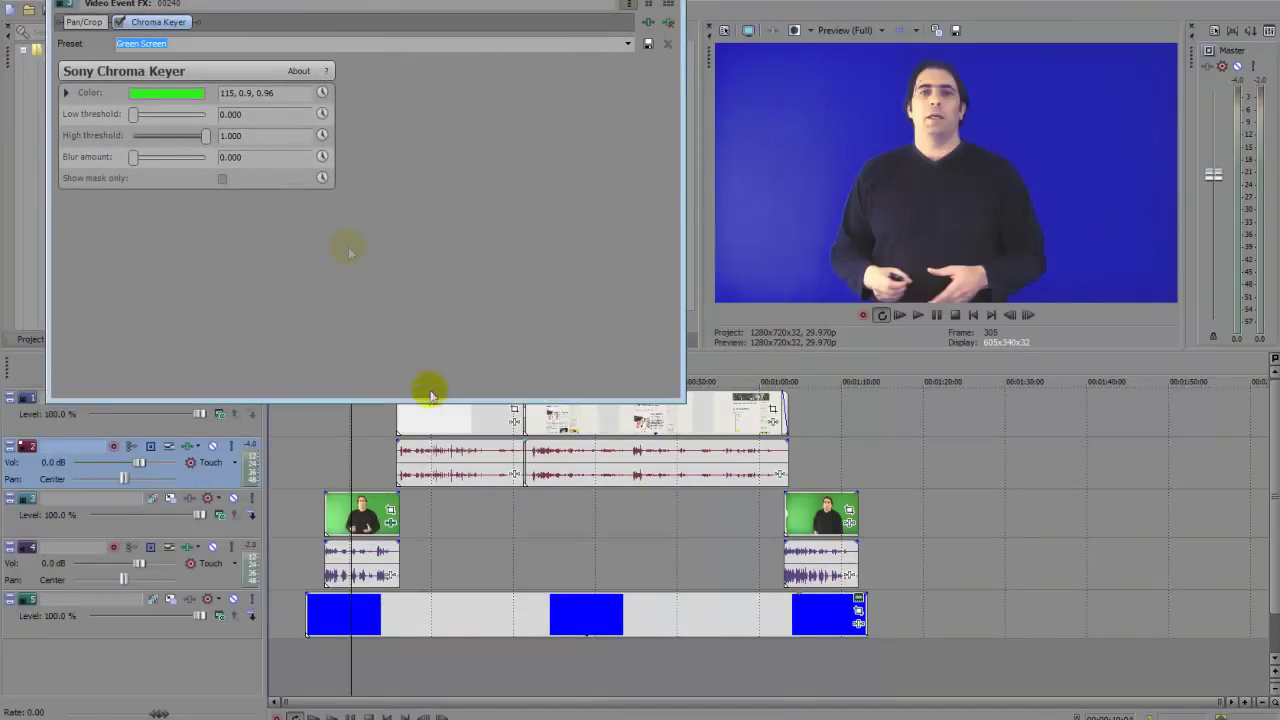
# Using the mask-only view, set low threshold 0.505, high threshold 0.800 and blur 0.002
pyautogui.click(223, 180)
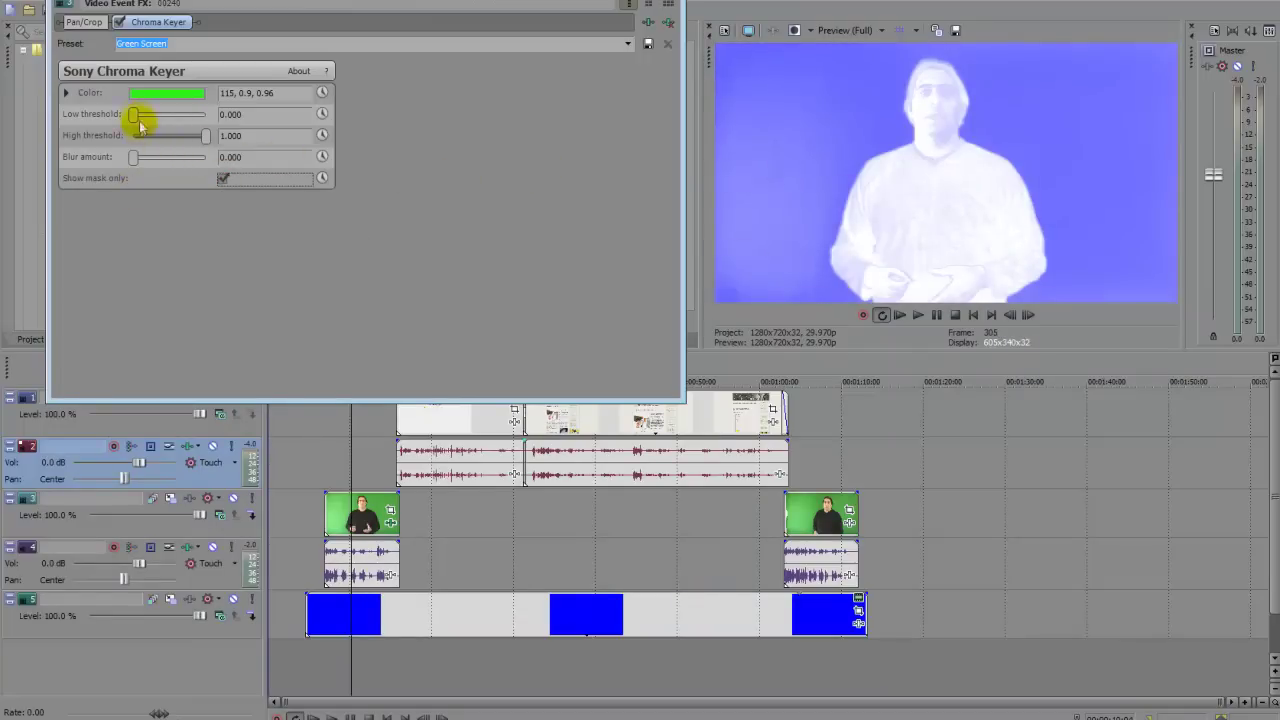
pyautogui.moveTo(134, 117); pyautogui.dragTo(170, 119)
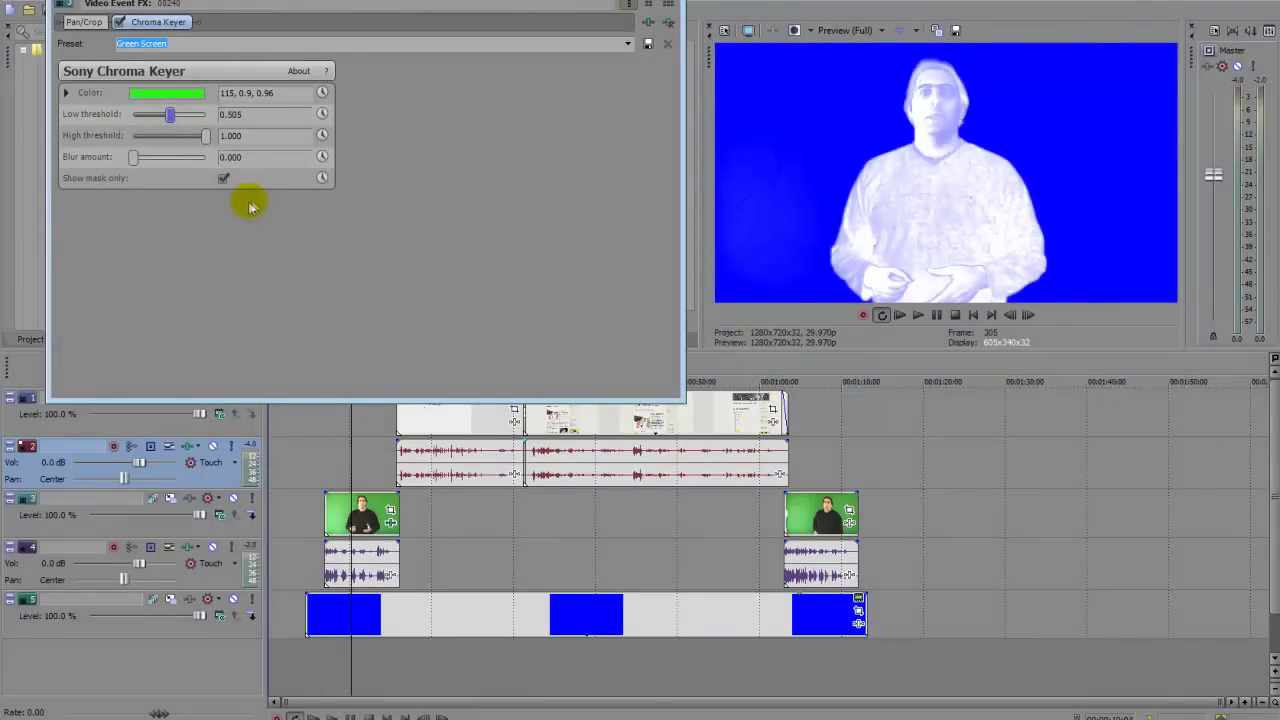
pyautogui.moveTo(205, 137); pyautogui.dragTo(196, 144)
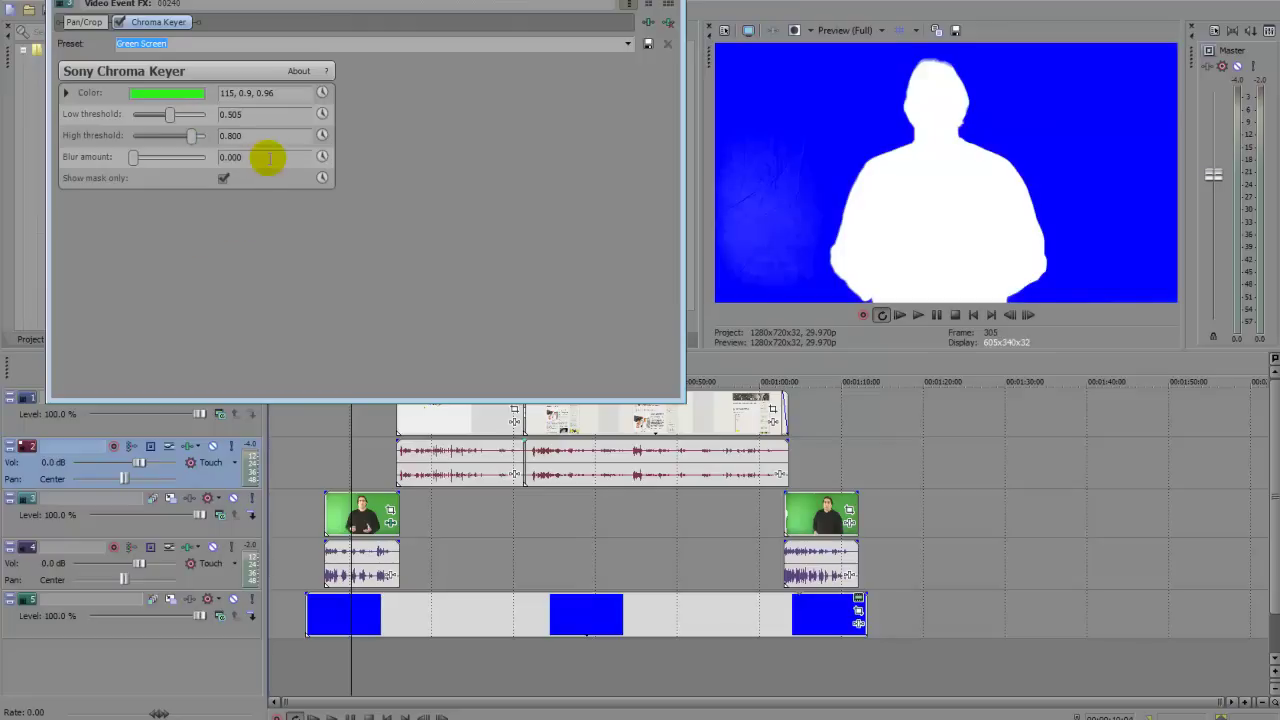
pyautogui.write('2')
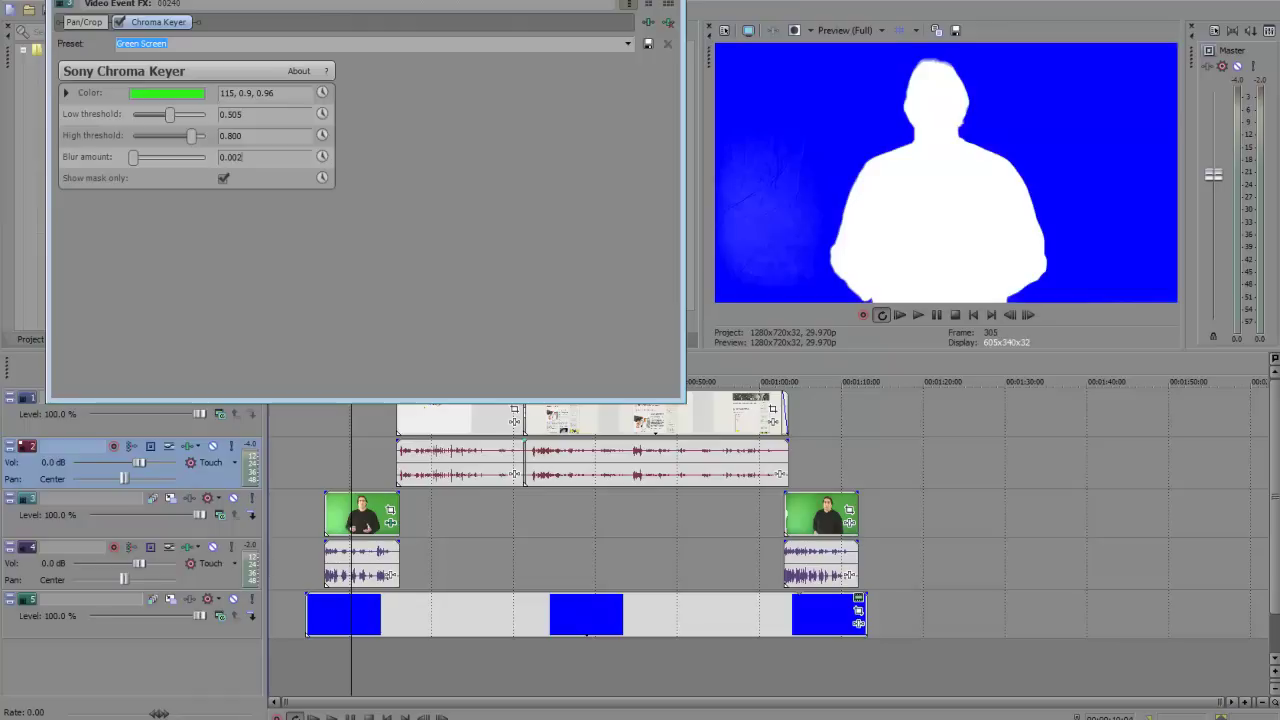
pyautogui.click(223, 178)
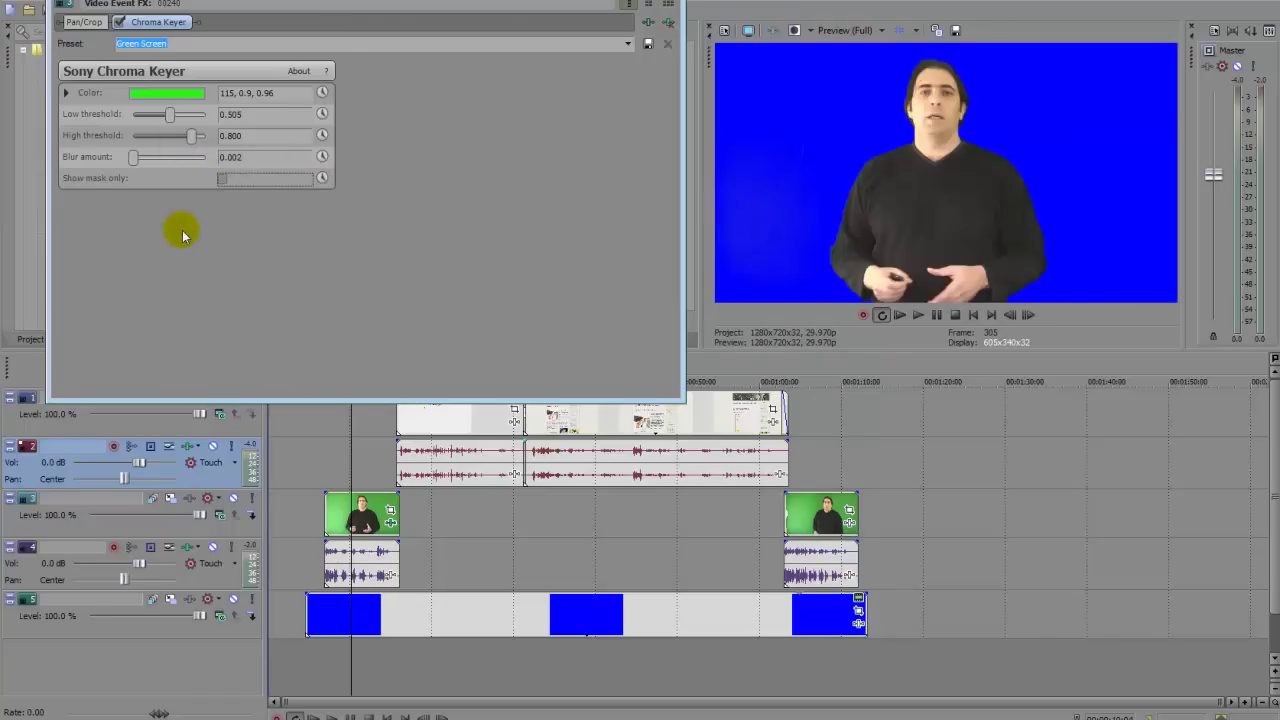
pyautogui.click(668, 4)
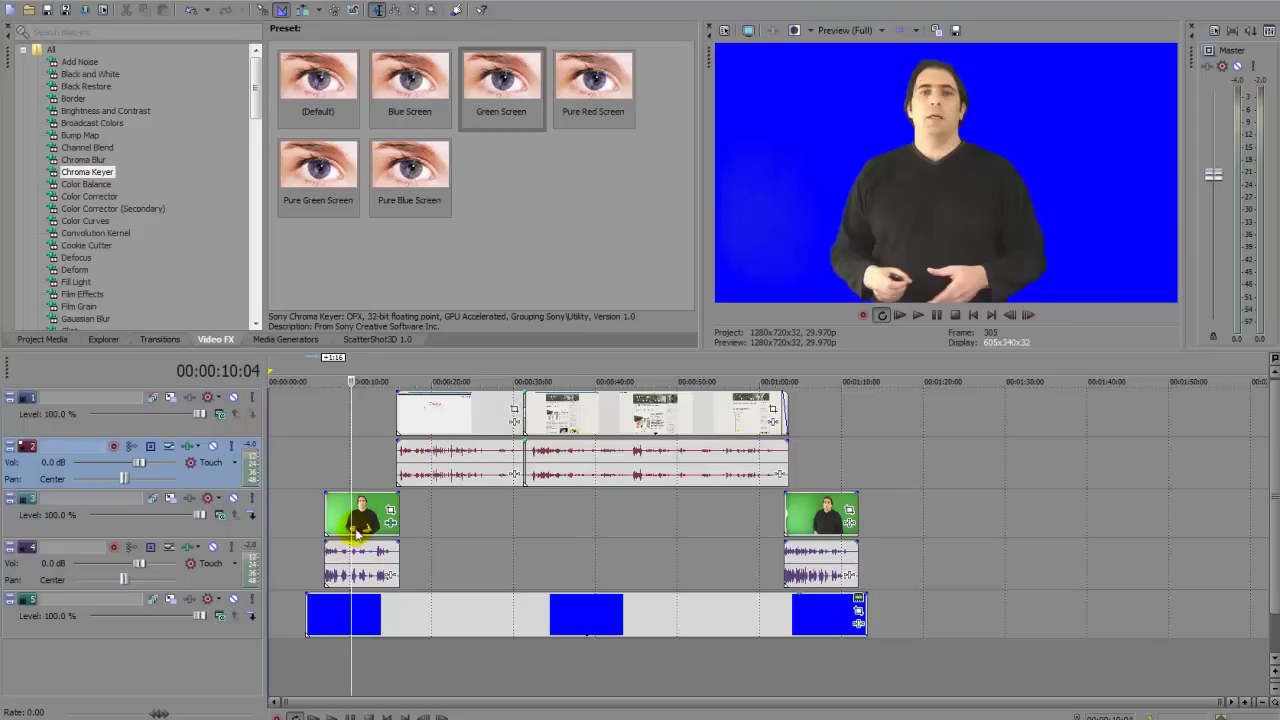
# Give the second presenter clip the Green Screen key with low 0.421, high 0.811, blur 0.002
pyautogui.click(813, 514)
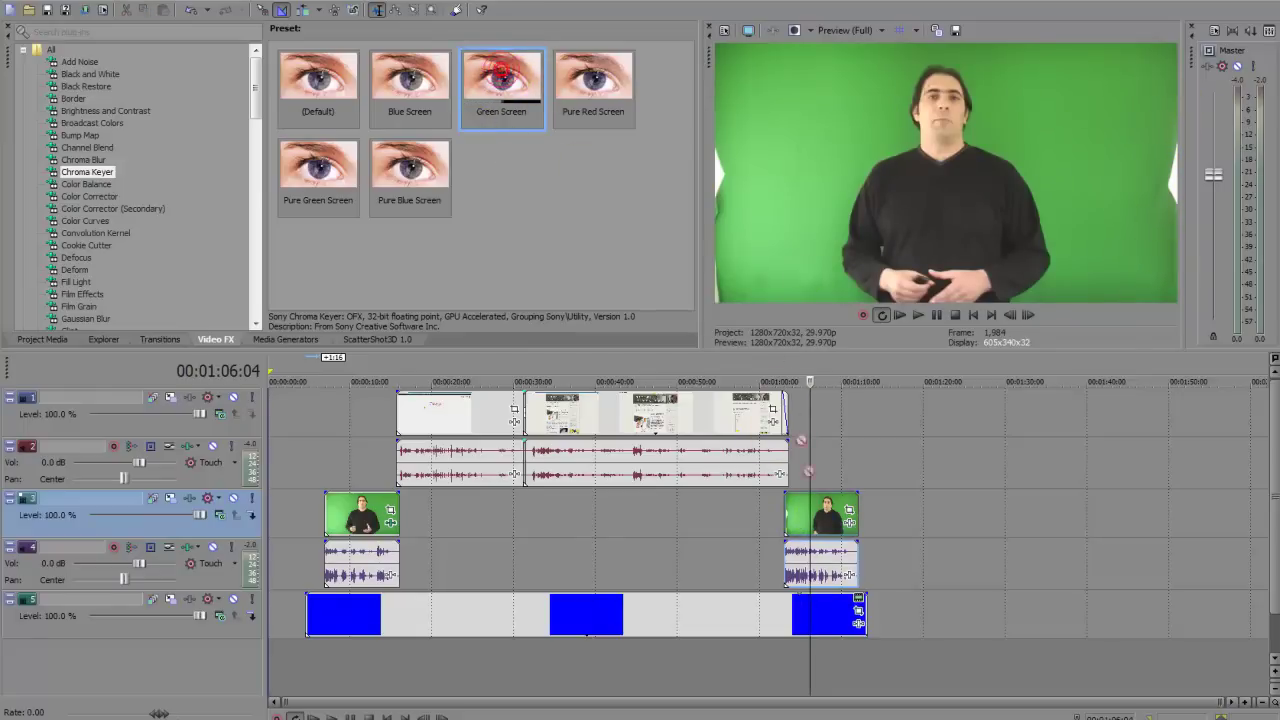
pyautogui.moveTo(825, 530); pyautogui.dragTo(826, 532)
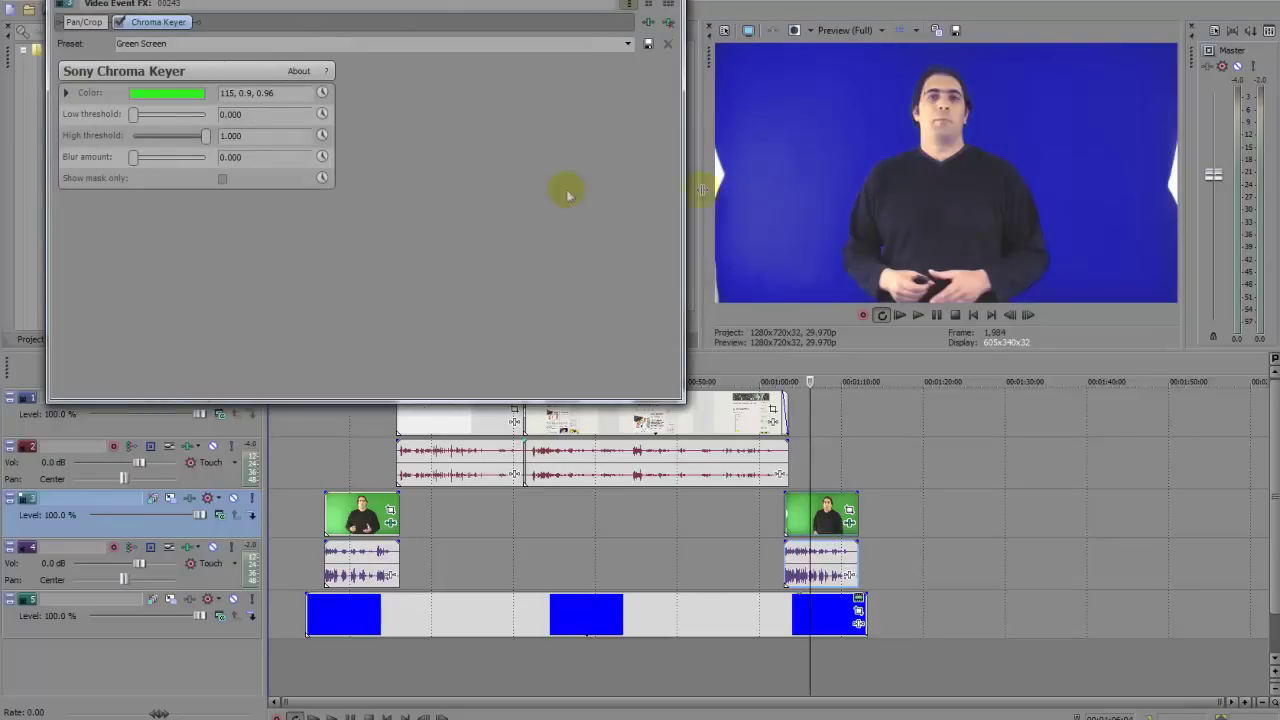
pyautogui.click(222, 178)
pyautogui.moveTo(130, 116); pyautogui.dragTo(195, 140)
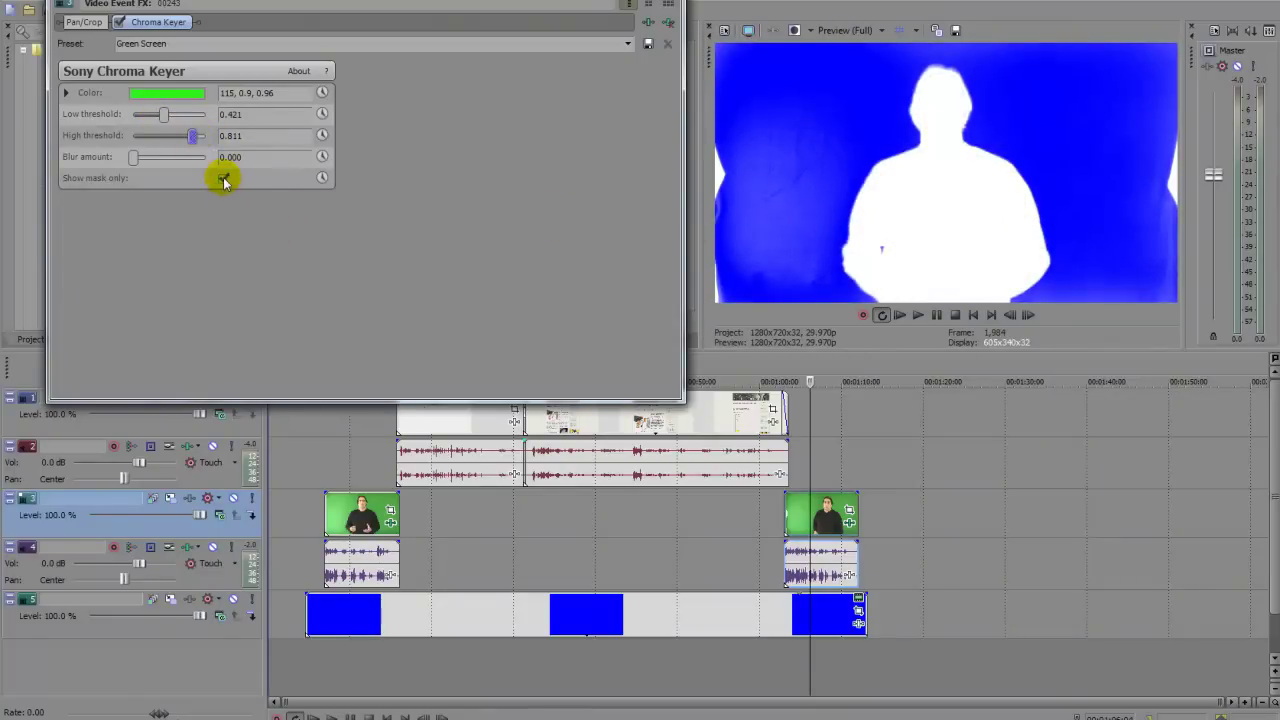
pyautogui.click(223, 179)
pyautogui.click(222, 178)
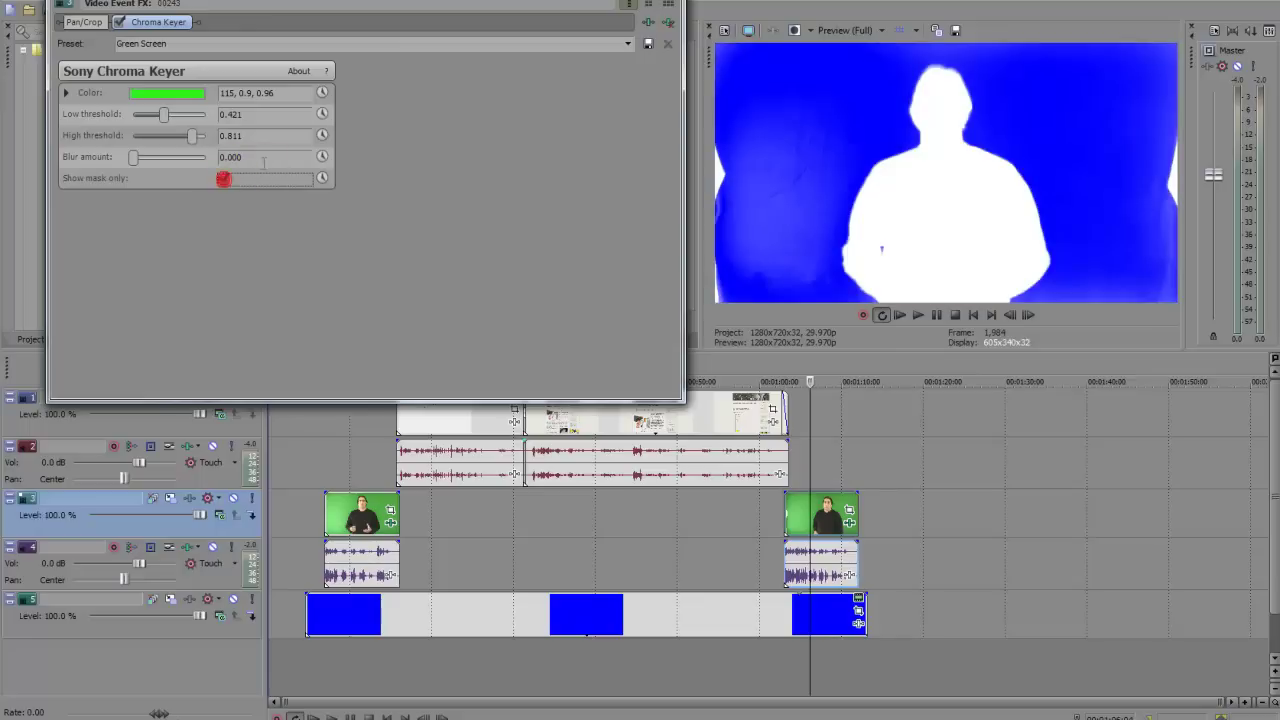
pyautogui.moveTo(261, 162); pyautogui.dragTo(265, 162)
pyautogui.click(223, 178)
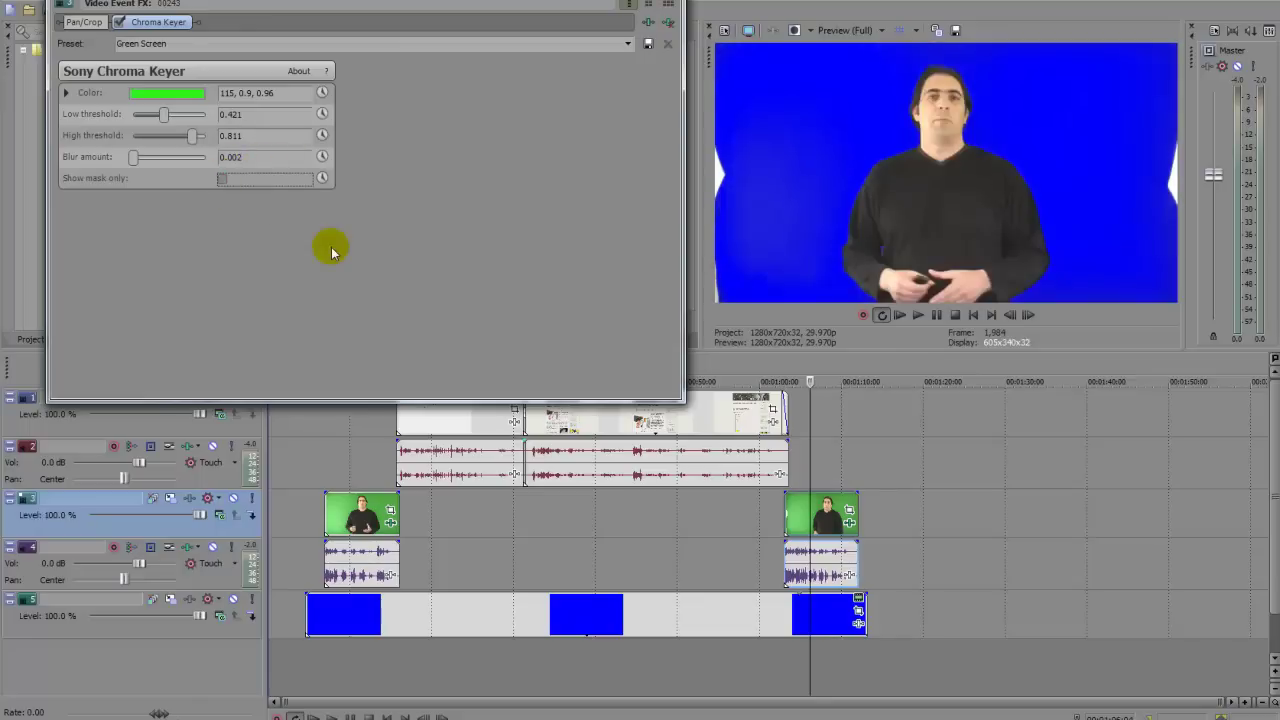
pyautogui.click(668, 4)
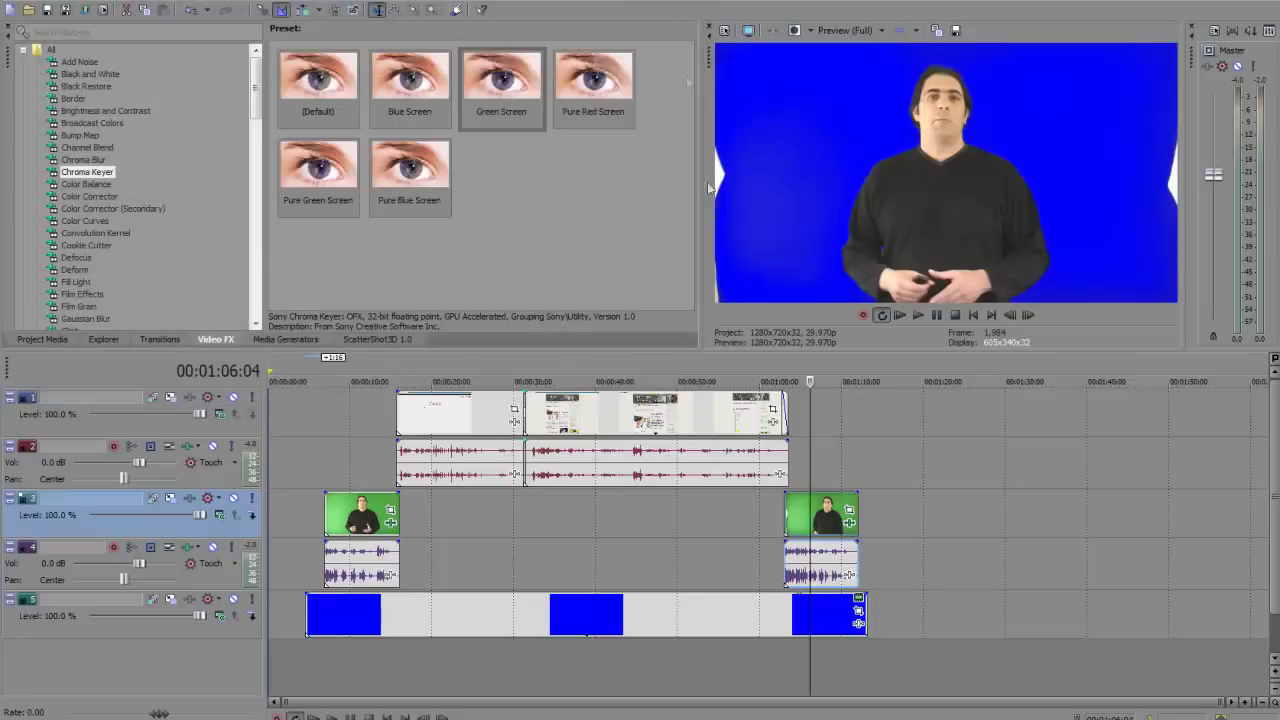
# Draw a closed mask outline around the presenter in the second clip's Pan/Crop settings
pyautogui.click(840, 500)
pyautogui.click(850, 511)
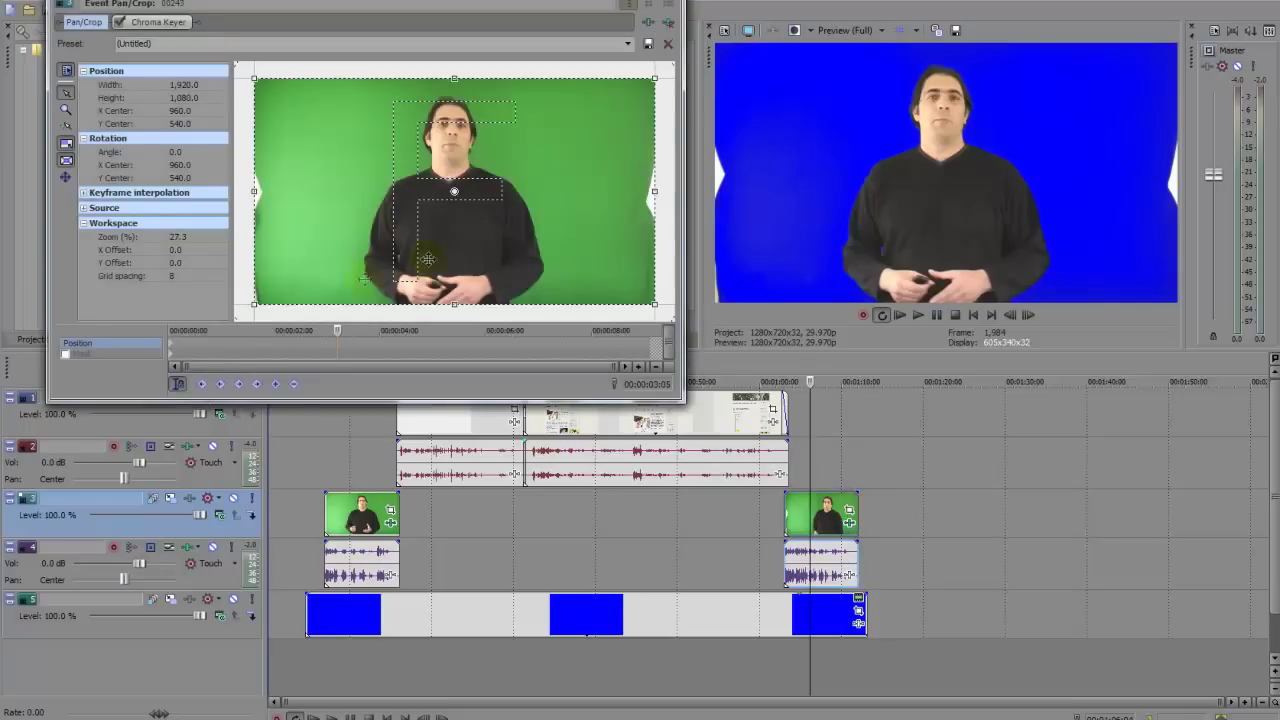
pyautogui.click(65, 356)
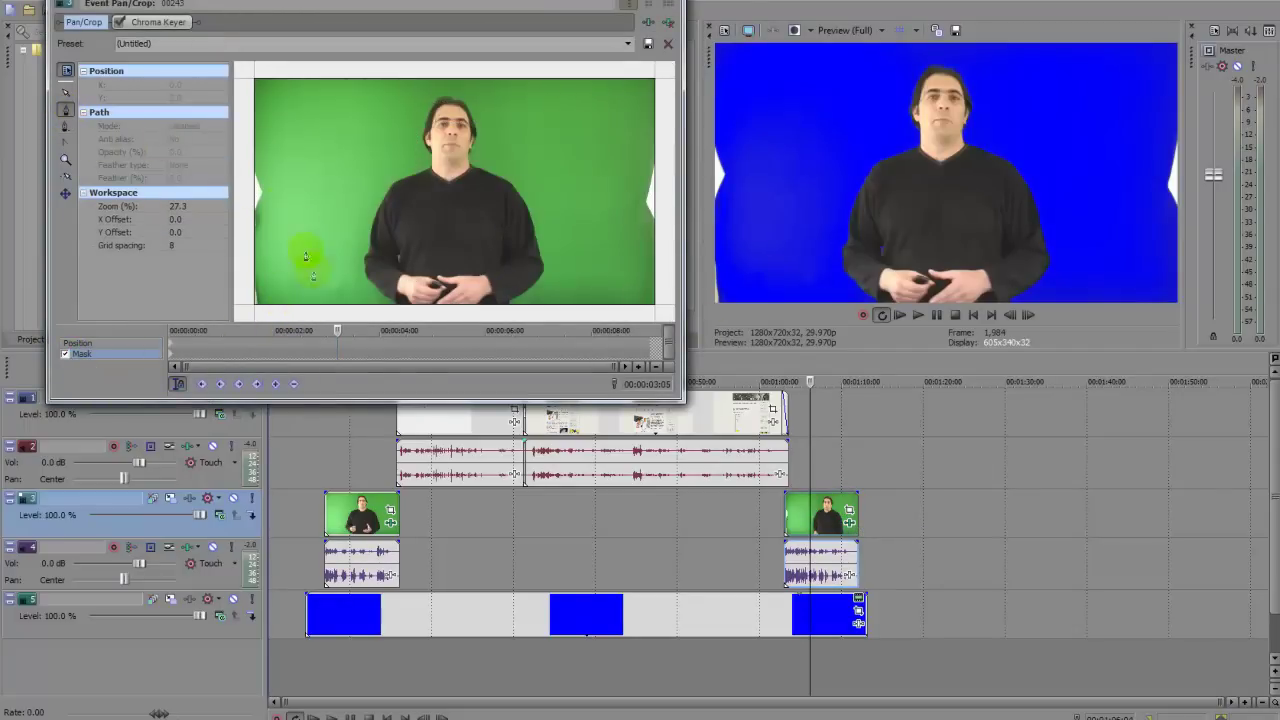
pyautogui.click(307, 307)
pyautogui.click(292, 145)
pyautogui.click(387, 93)
pyautogui.click(555, 78)
pyautogui.click(626, 238)
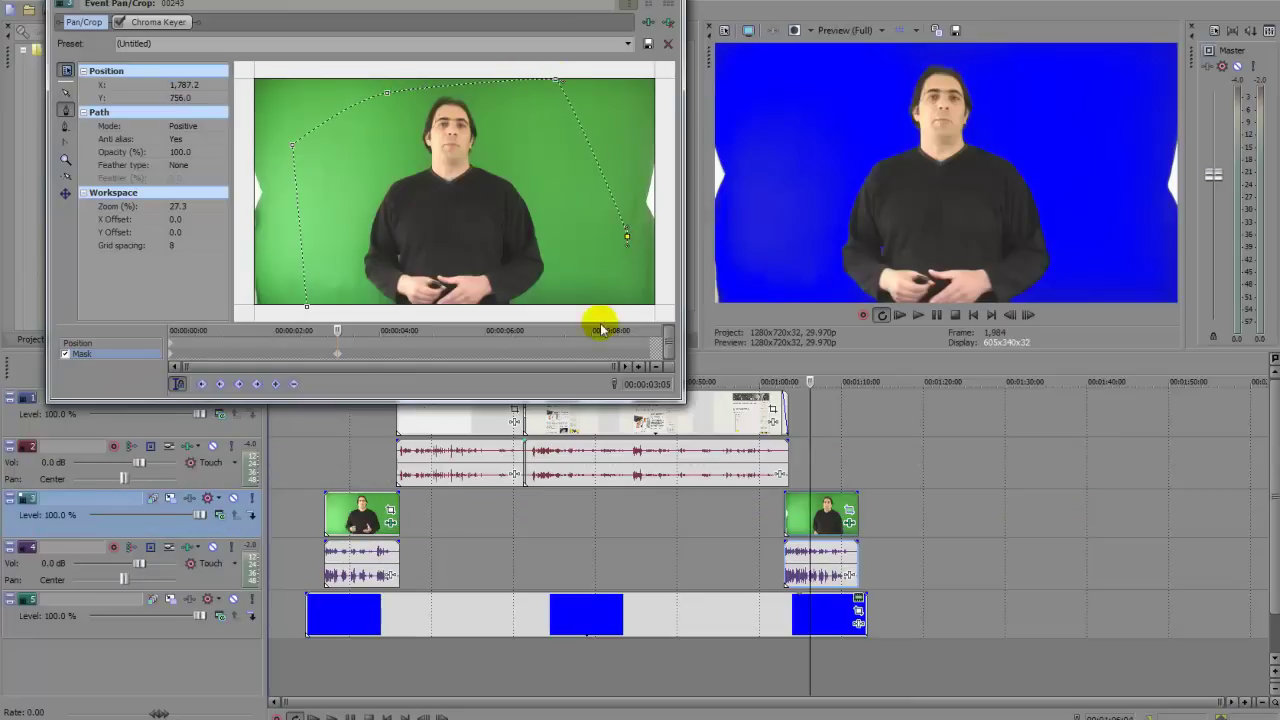
pyautogui.click(560, 309)
pyautogui.click(310, 308)
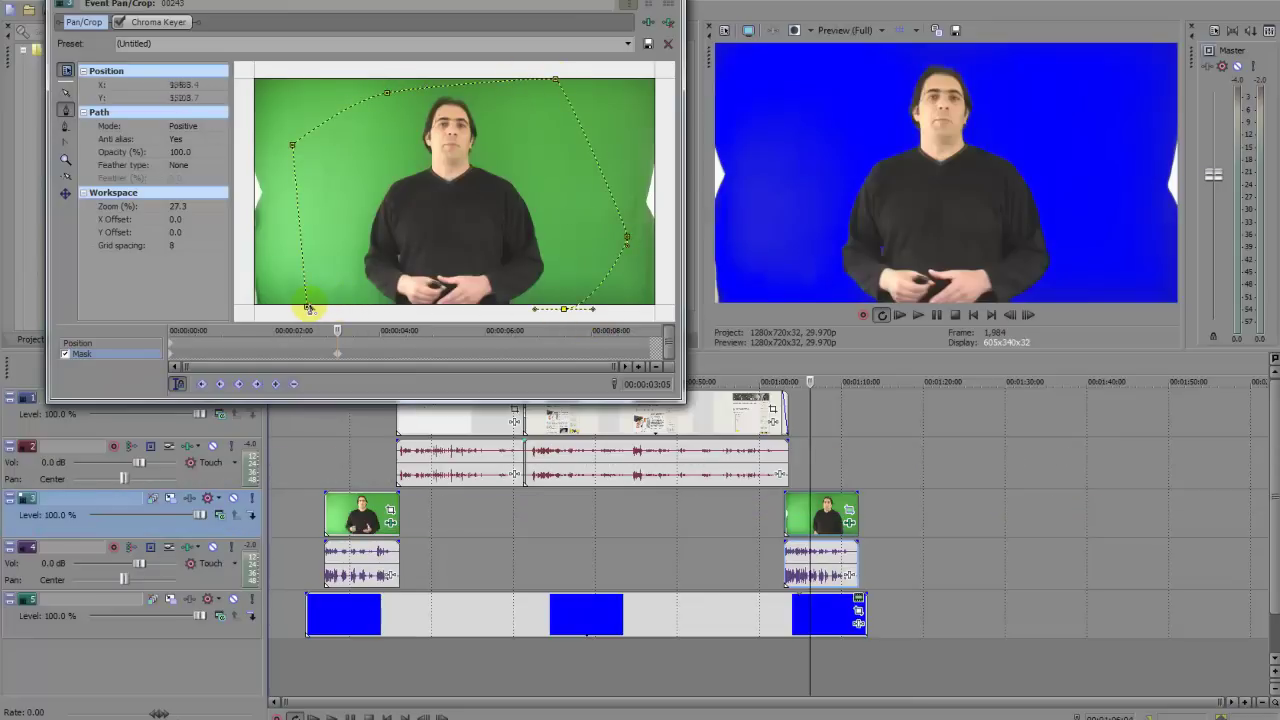
pyautogui.click(310, 308)
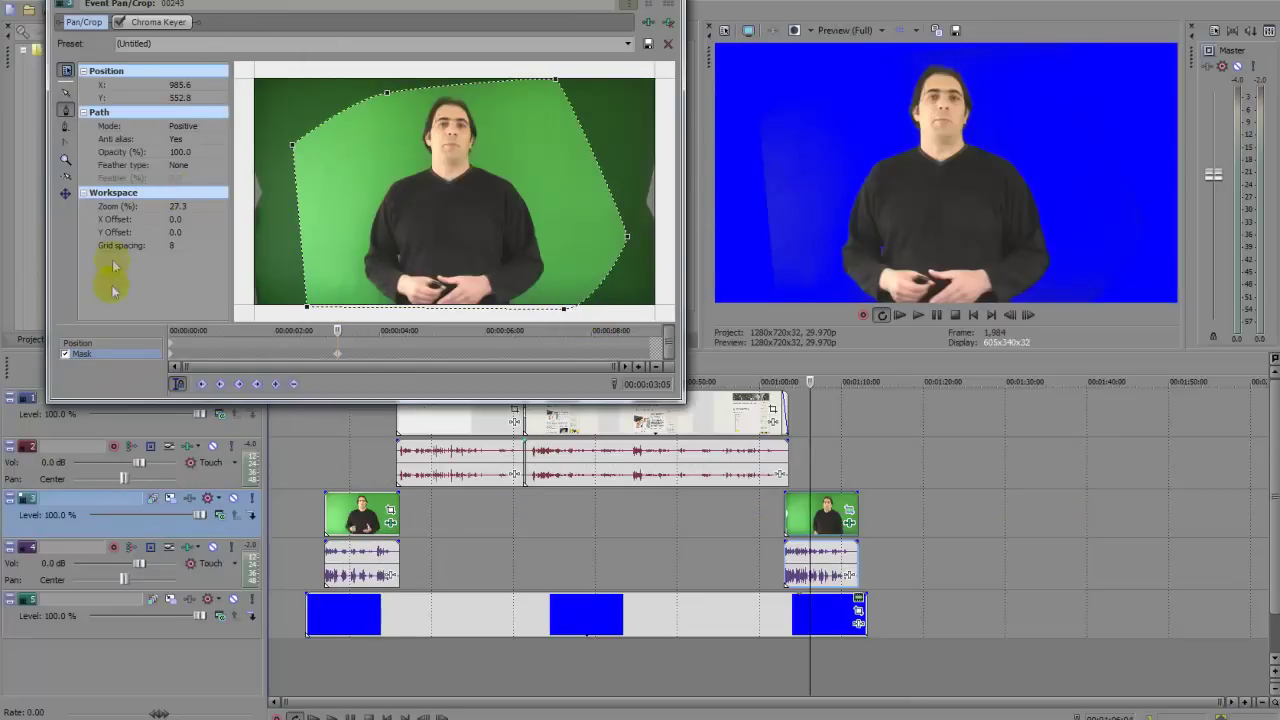
pyautogui.click(100, 343)
# Shift the presenter right in both clips' Pan/Crop framing (X centres 608.6 and 546.4)
pyautogui.moveTo(557, 277); pyautogui.dragTo(493, 277)
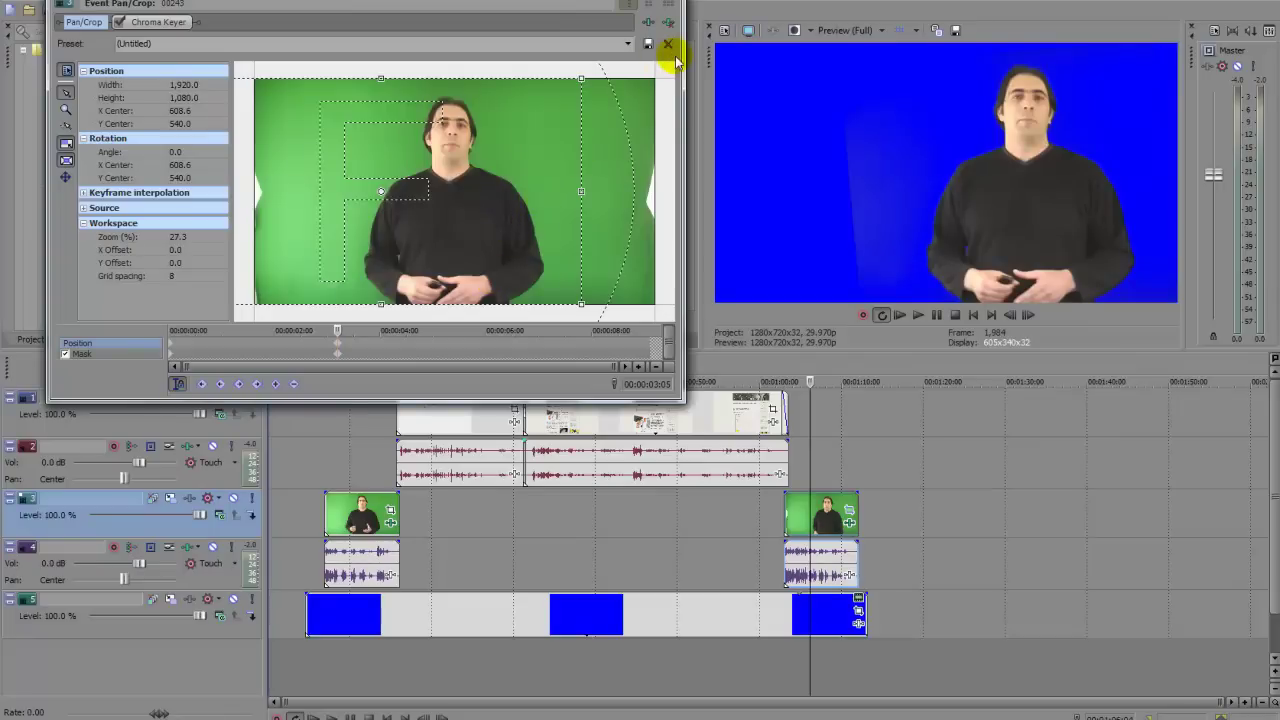
pyautogui.click(628, 4)
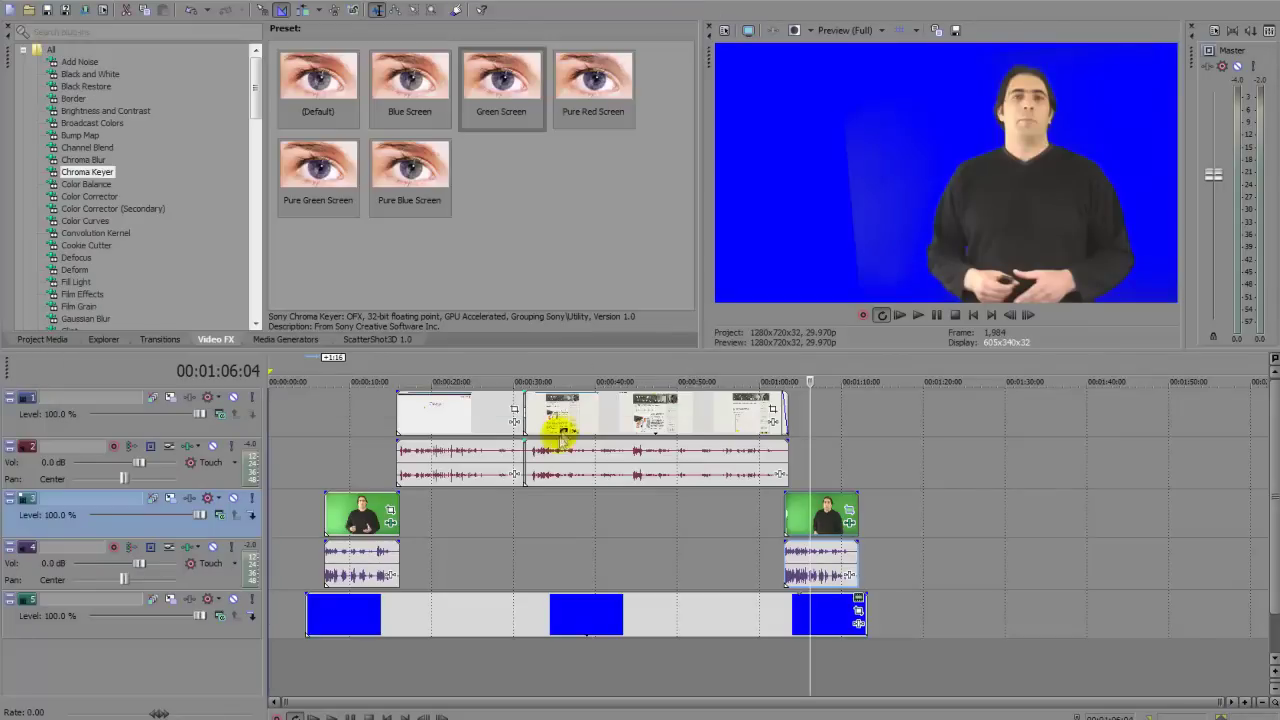
pyautogui.click(355, 518)
pyautogui.click(390, 515)
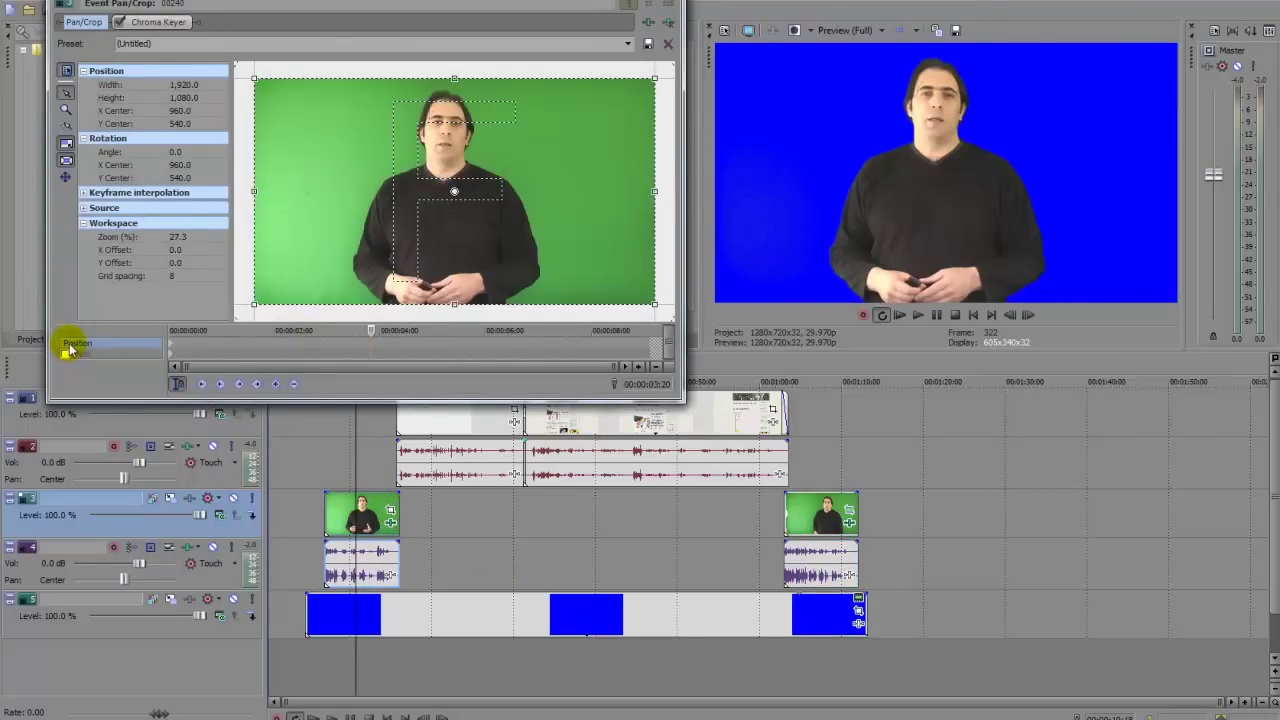
pyautogui.moveTo(455, 285); pyautogui.dragTo(369, 286)
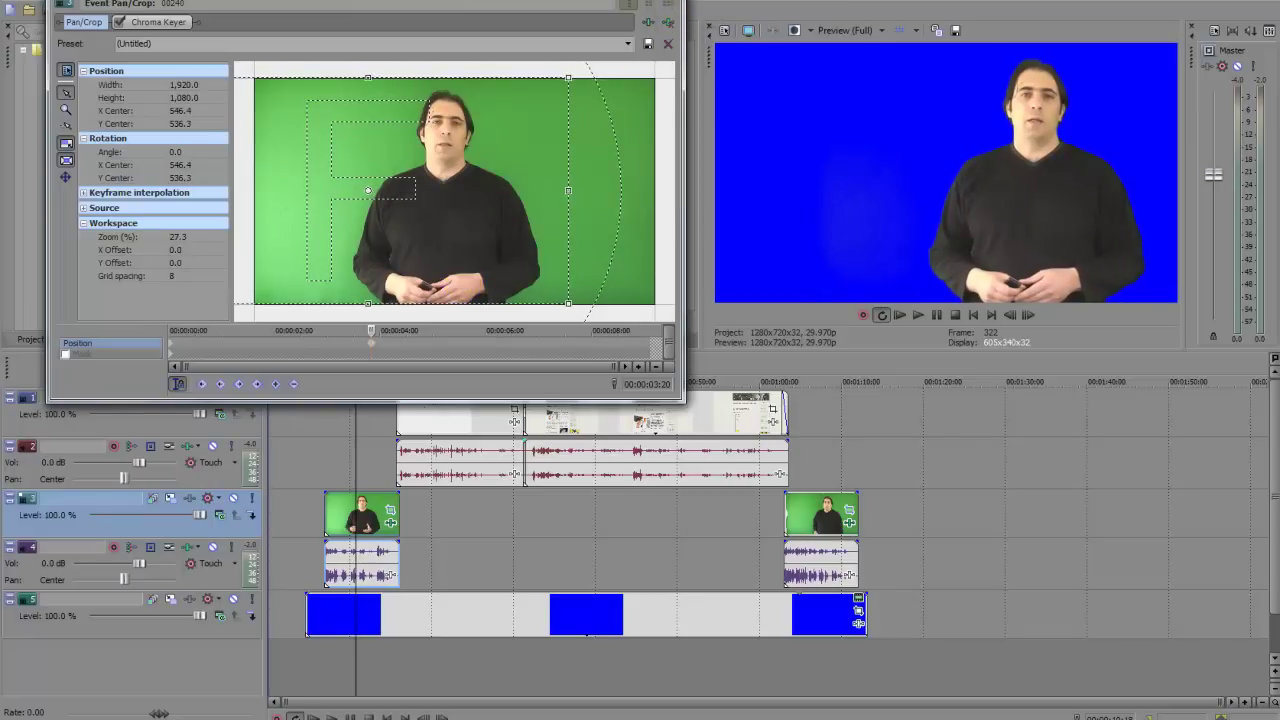
pyautogui.click(672, 4)
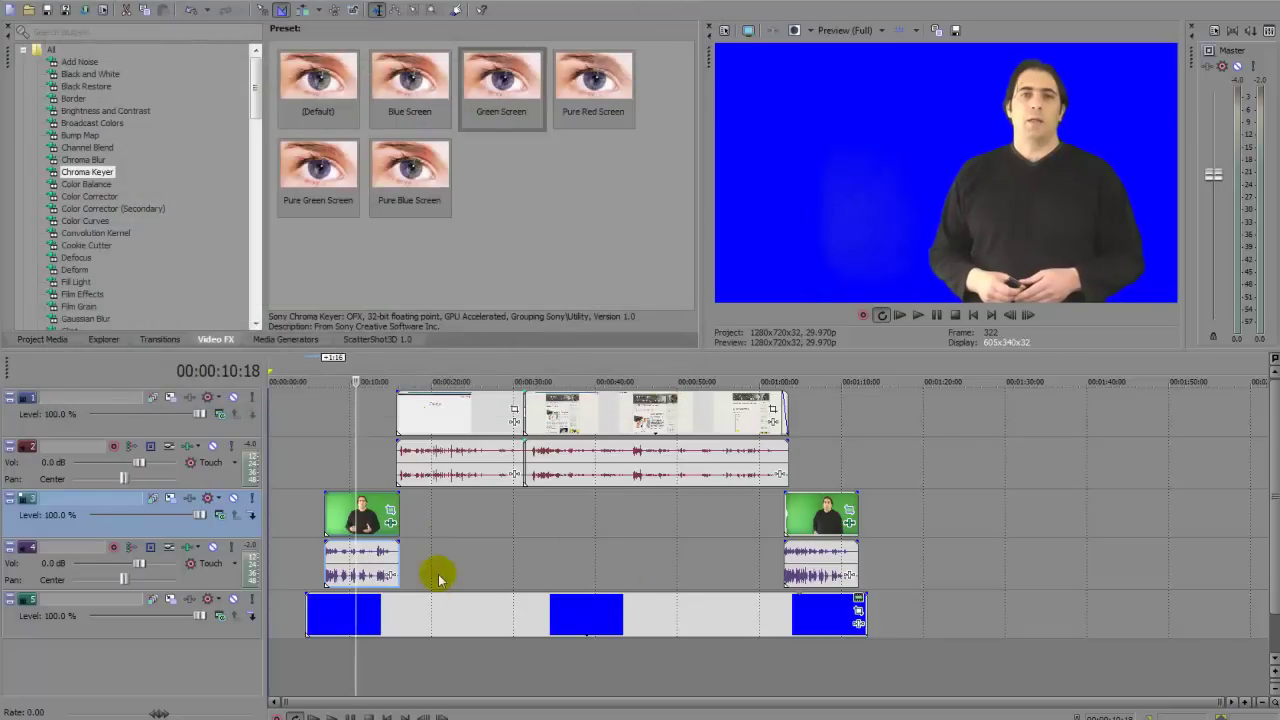
# Apply the Brightness and Contrast 'Darker' preset to both presenter clips
pyautogui.click(107, 112)
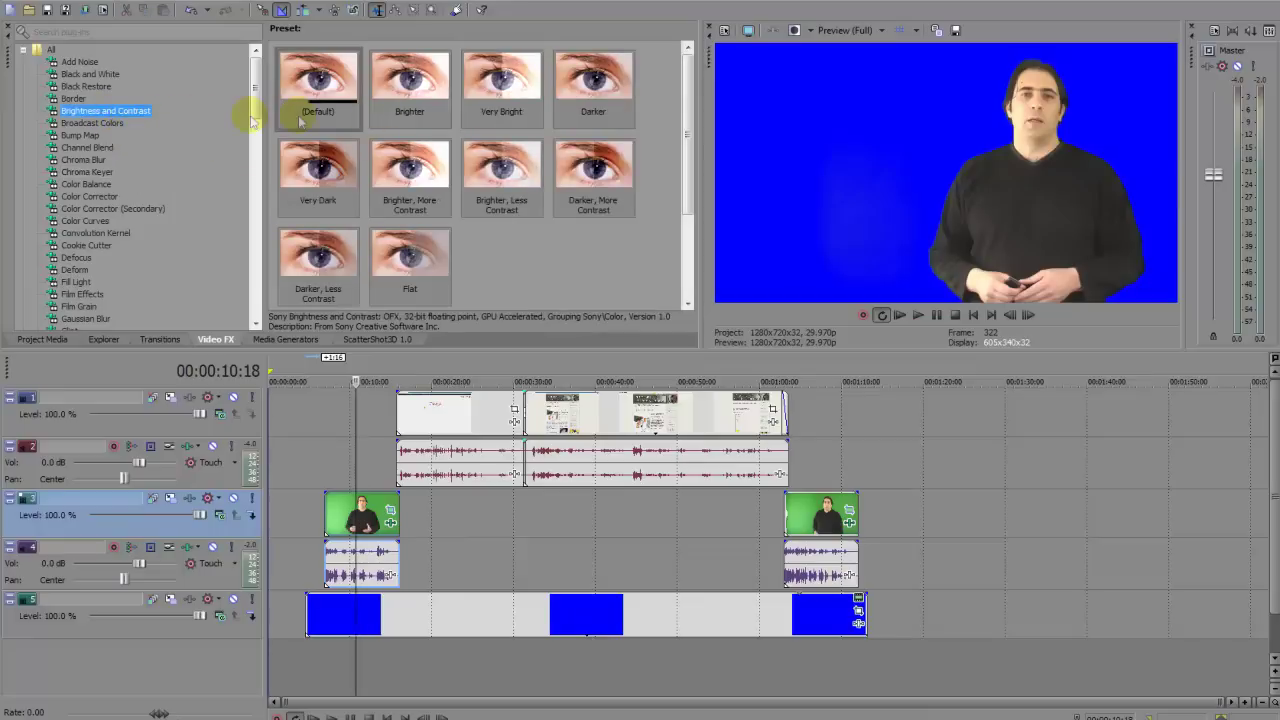
pyautogui.moveTo(570, 92); pyautogui.dragTo(372, 518)
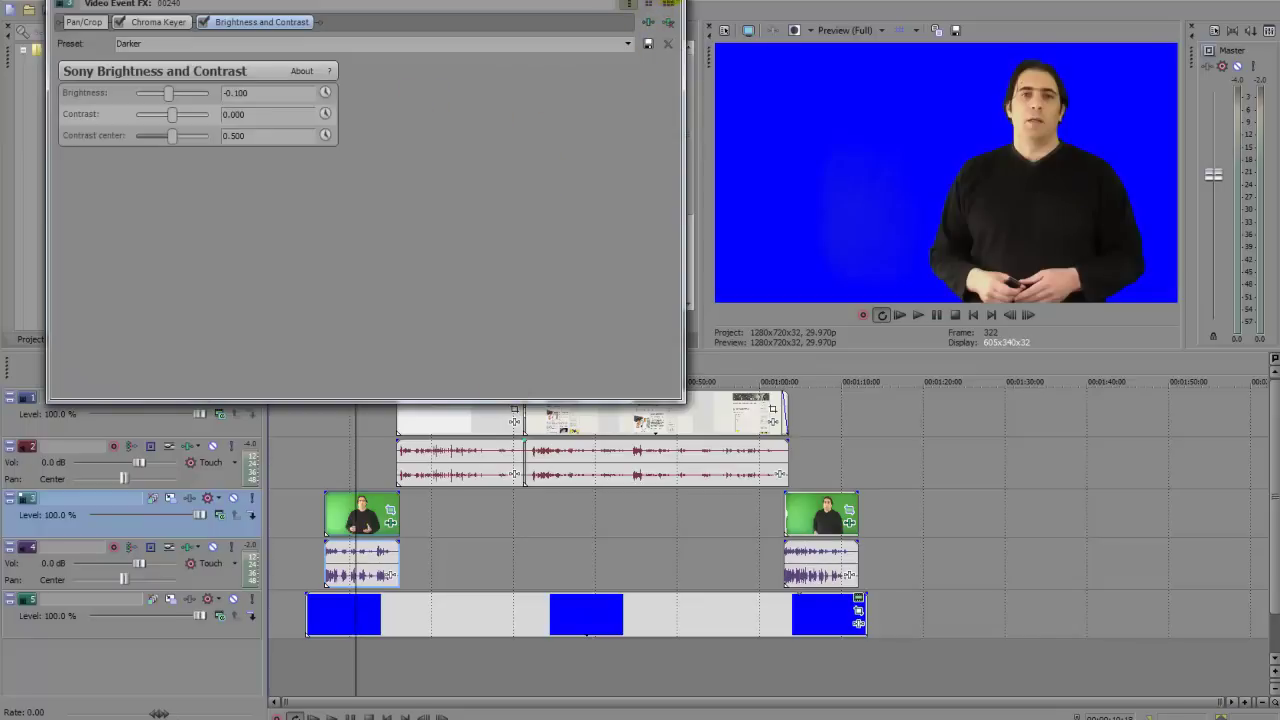
pyautogui.press('Escape')
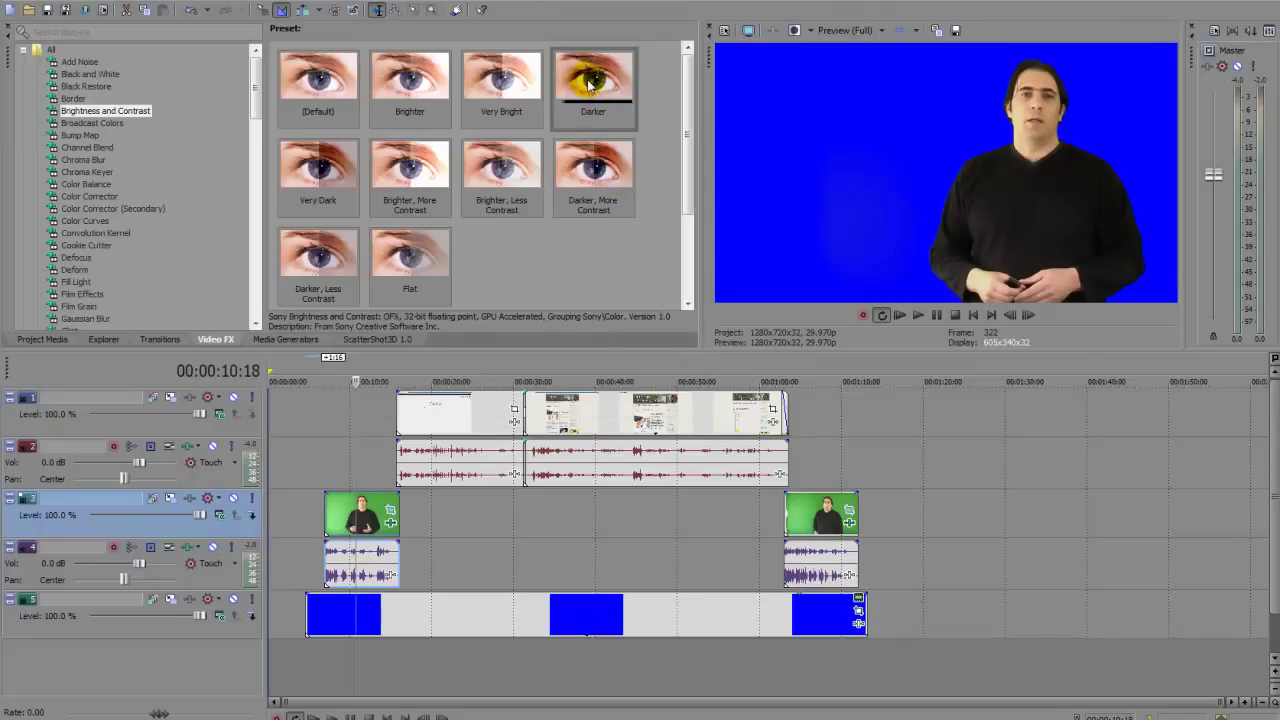
pyautogui.click(826, 514)
pyautogui.click(583, 85)
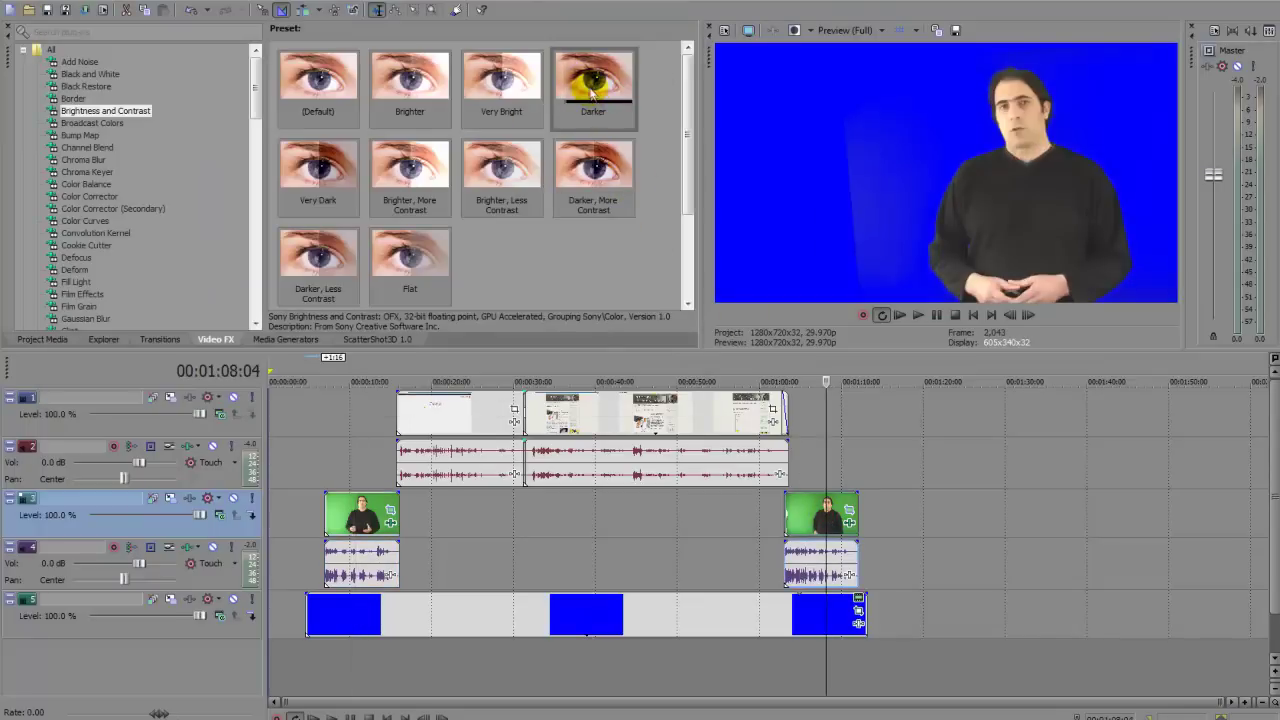
pyautogui.moveTo(583, 85); pyautogui.dragTo(815, 518)
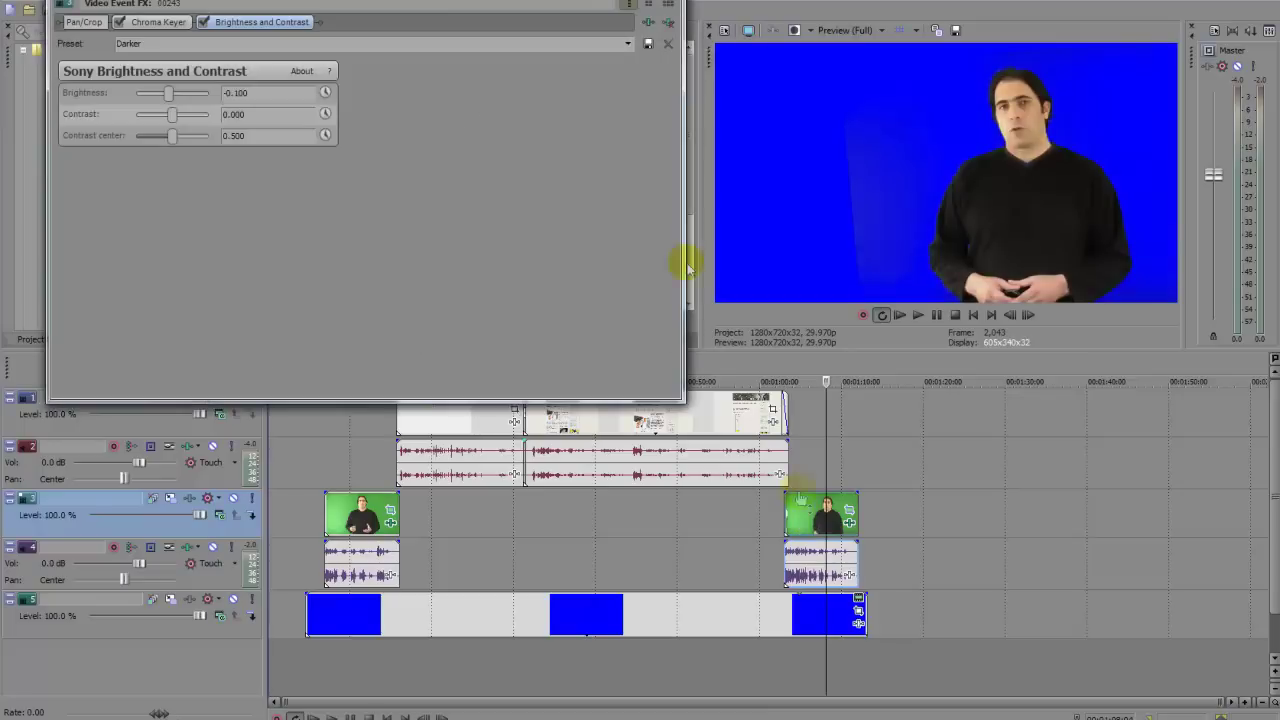
pyautogui.click(668, 43)
# Delete the blue background clips from track 5
pyautogui.click(575, 605)
pyautogui.rightClick(526, 612)
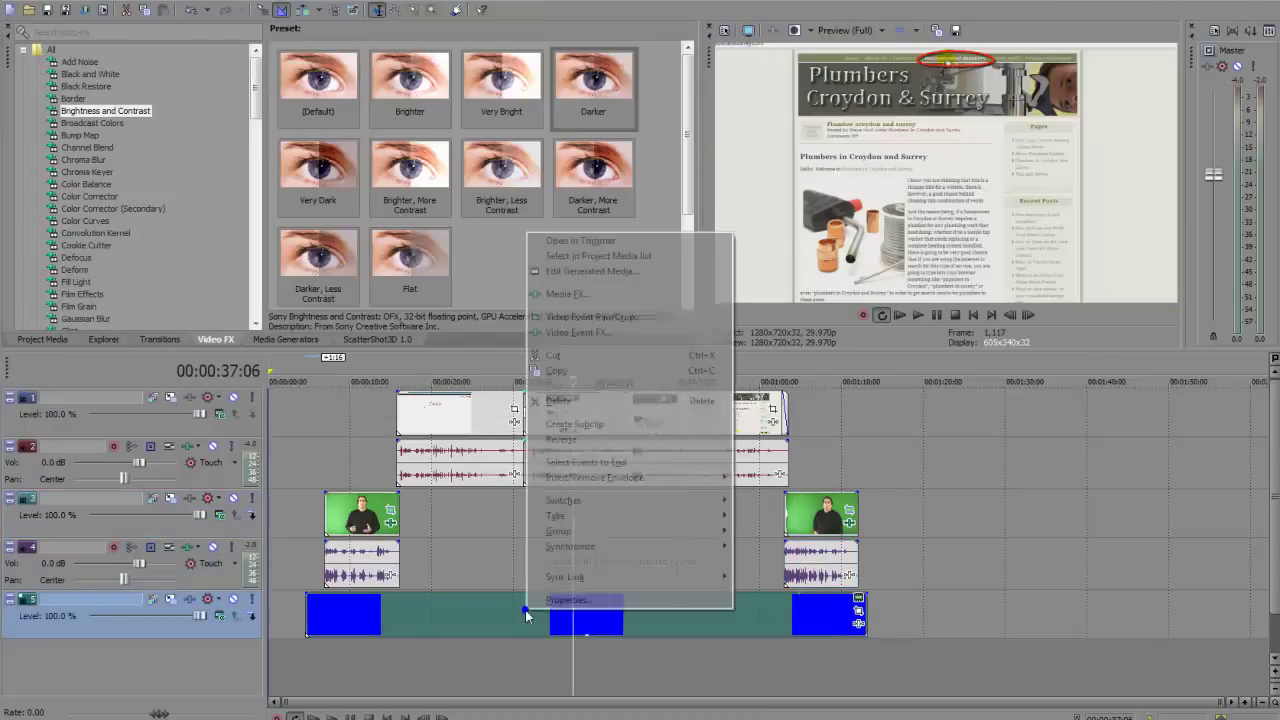
pyautogui.click(587, 404)
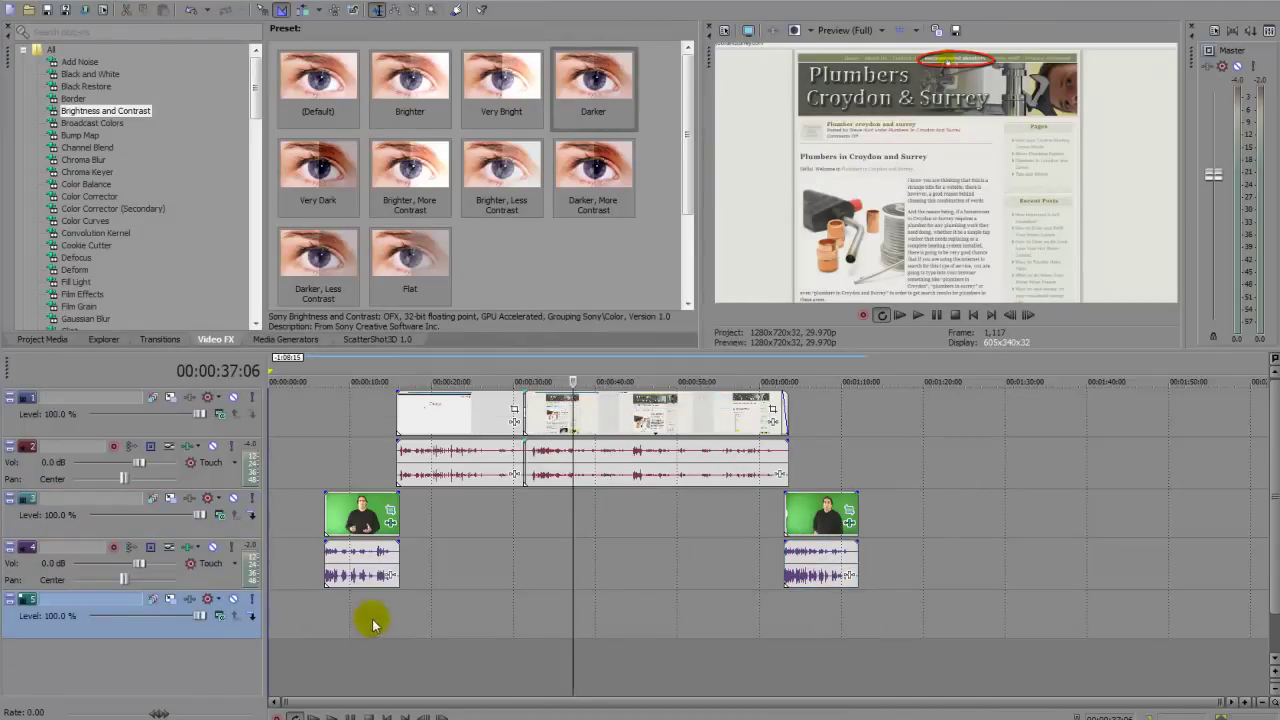
pyautogui.click(371, 619)
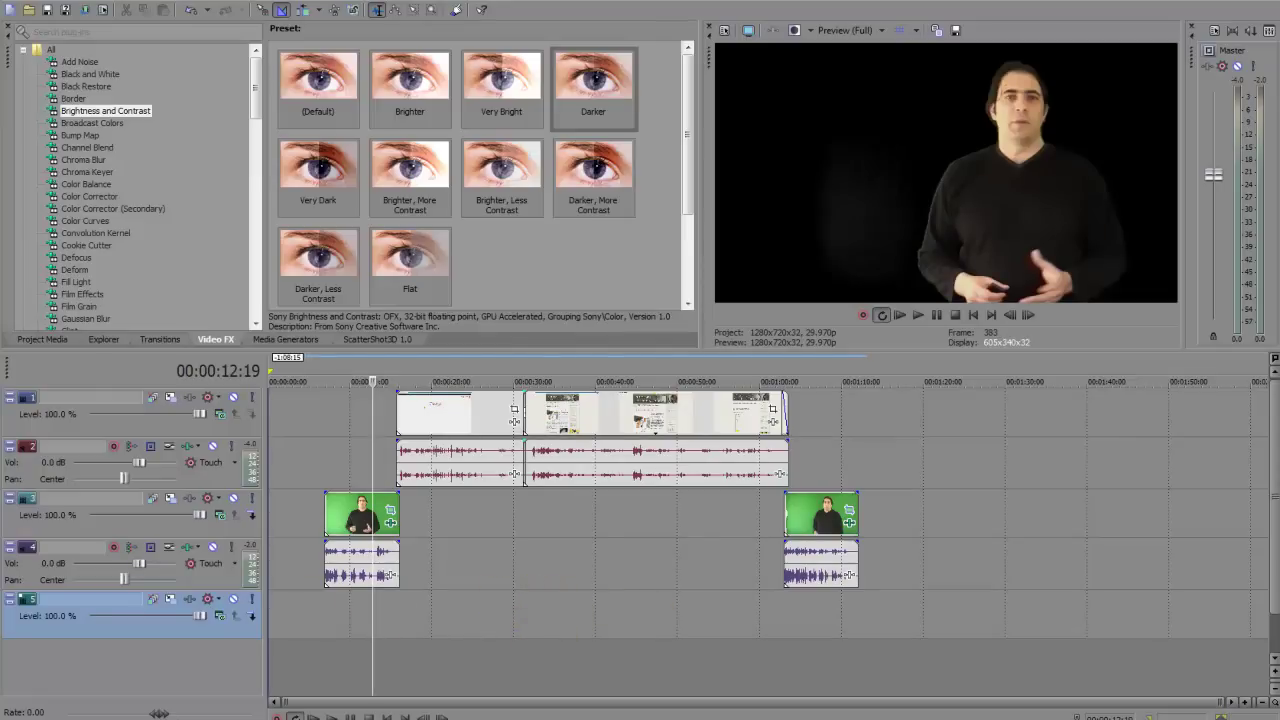
# Add the news studio clip on track 5 and move the presenter right to X centre 465.9
pyautogui.moveTo(572, 560); pyautogui.dragTo(407, 628)
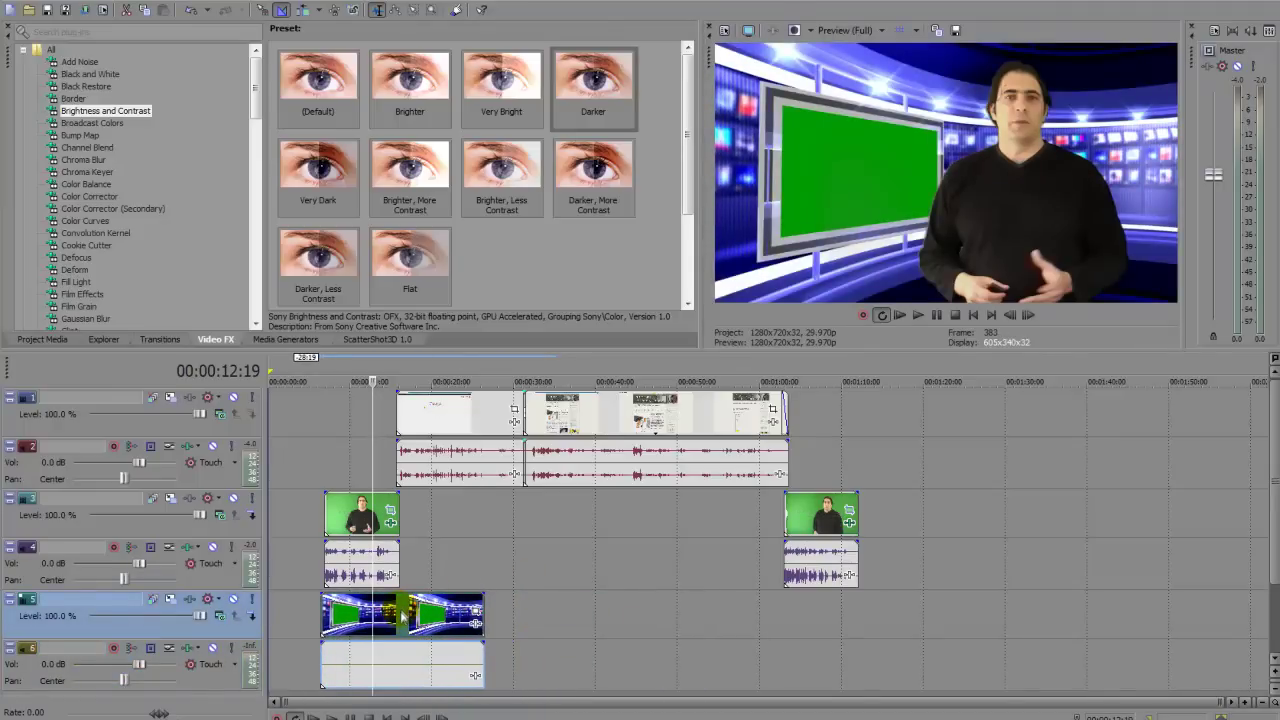
pyautogui.click(390, 512)
pyautogui.moveTo(539, 218); pyautogui.dragTo(521, 221)
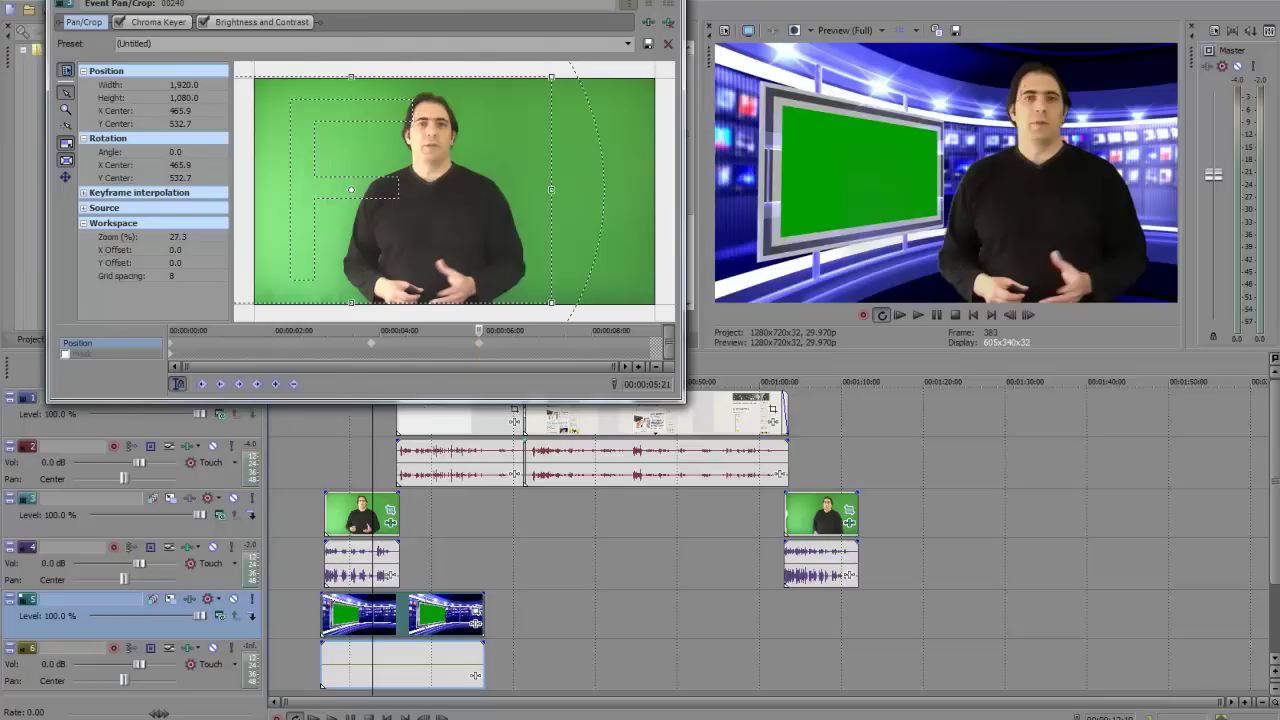
# With the presenter track muted, apply the Green Screen key to the studio clip, then unmute
pyautogui.click(628, 4)
pyautogui.click(356, 615)
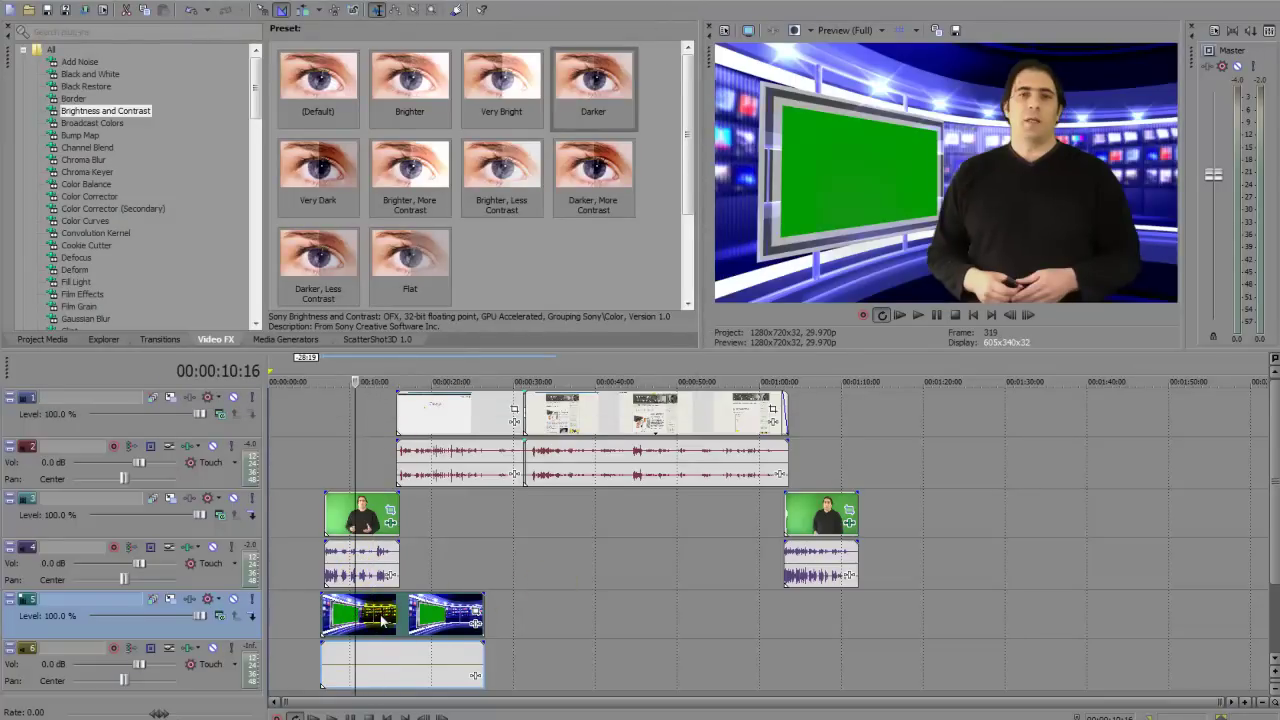
pyautogui.click(233, 498)
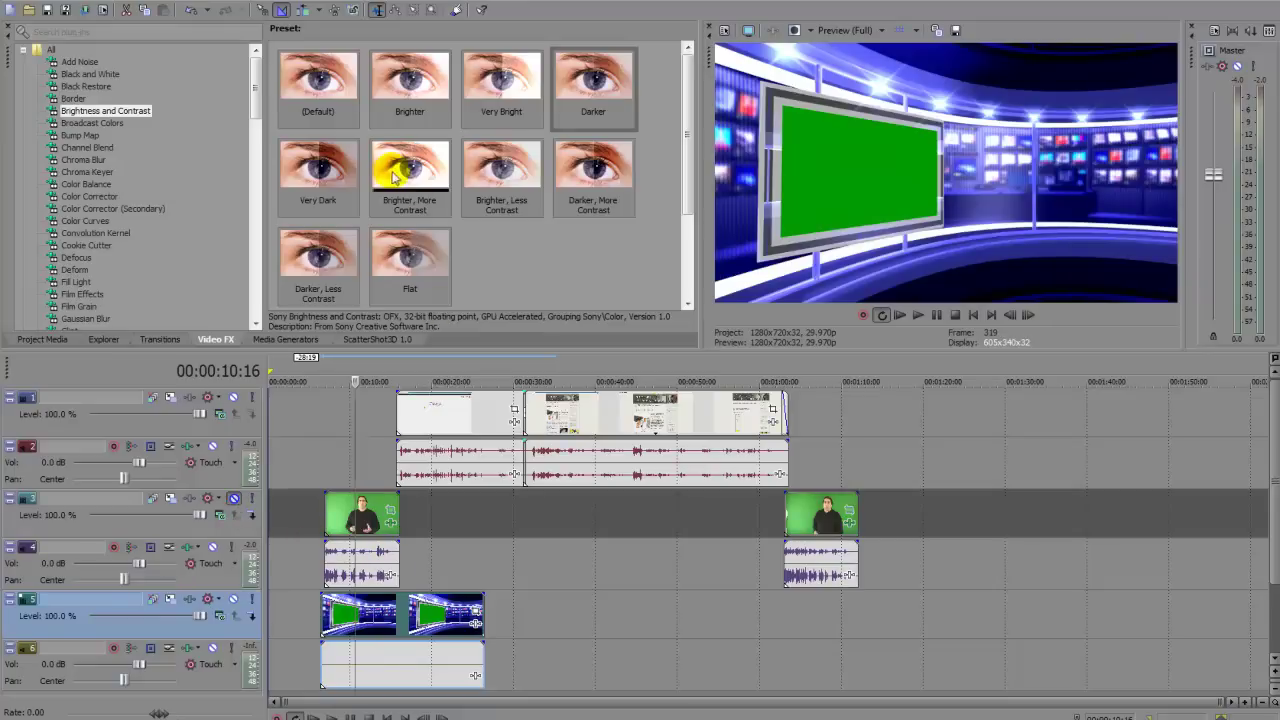
pyautogui.click(87, 171)
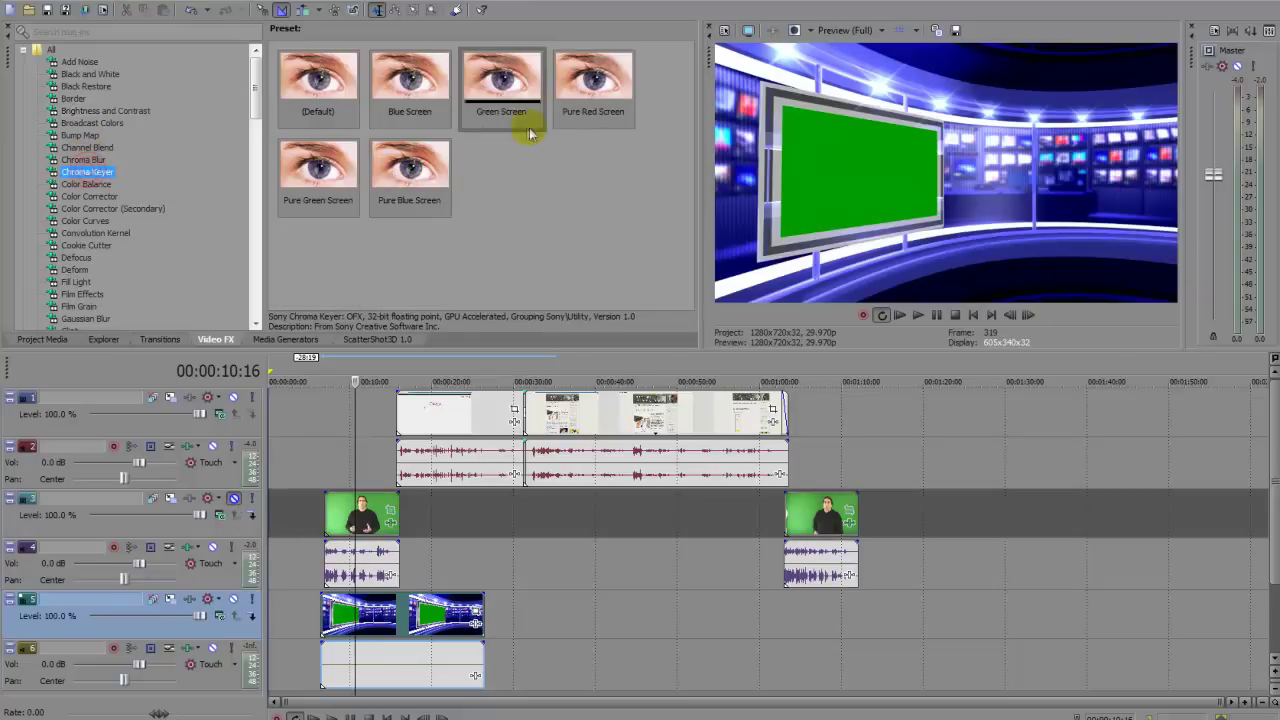
pyautogui.click(502, 89)
pyautogui.moveTo(425, 346); pyautogui.dragTo(358, 612)
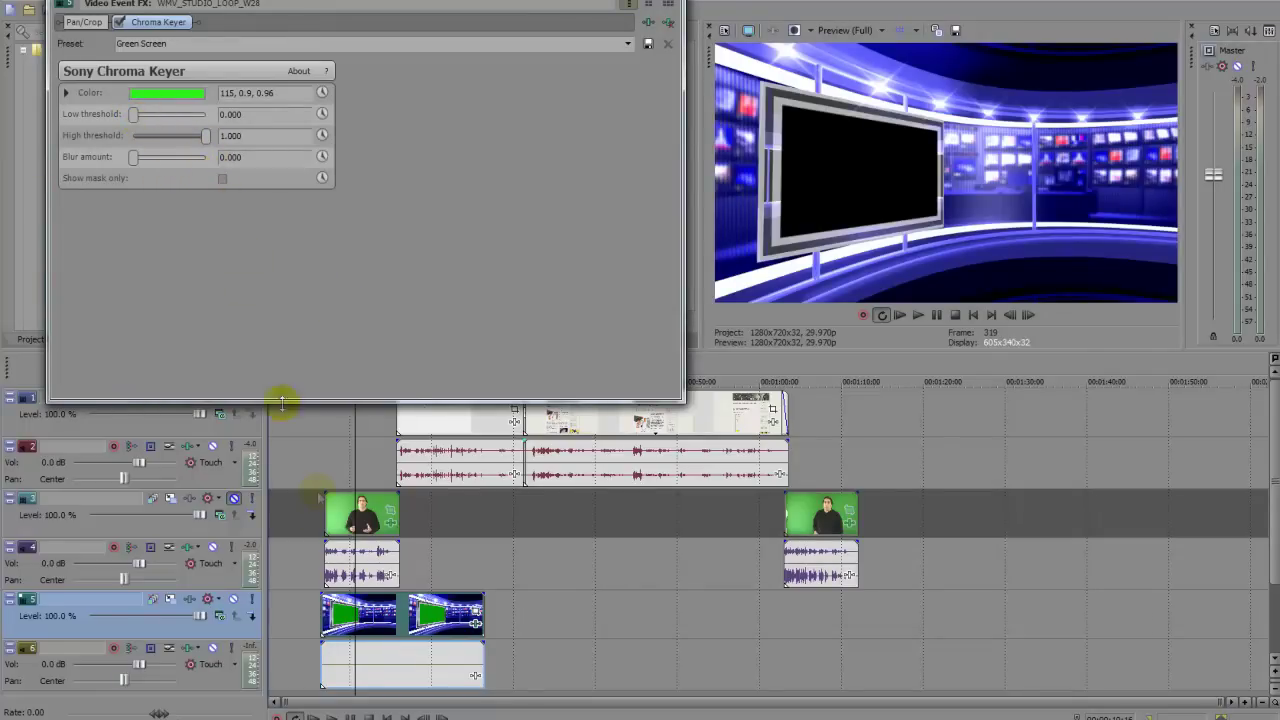
pyautogui.click(235, 500)
pyautogui.click(235, 500)
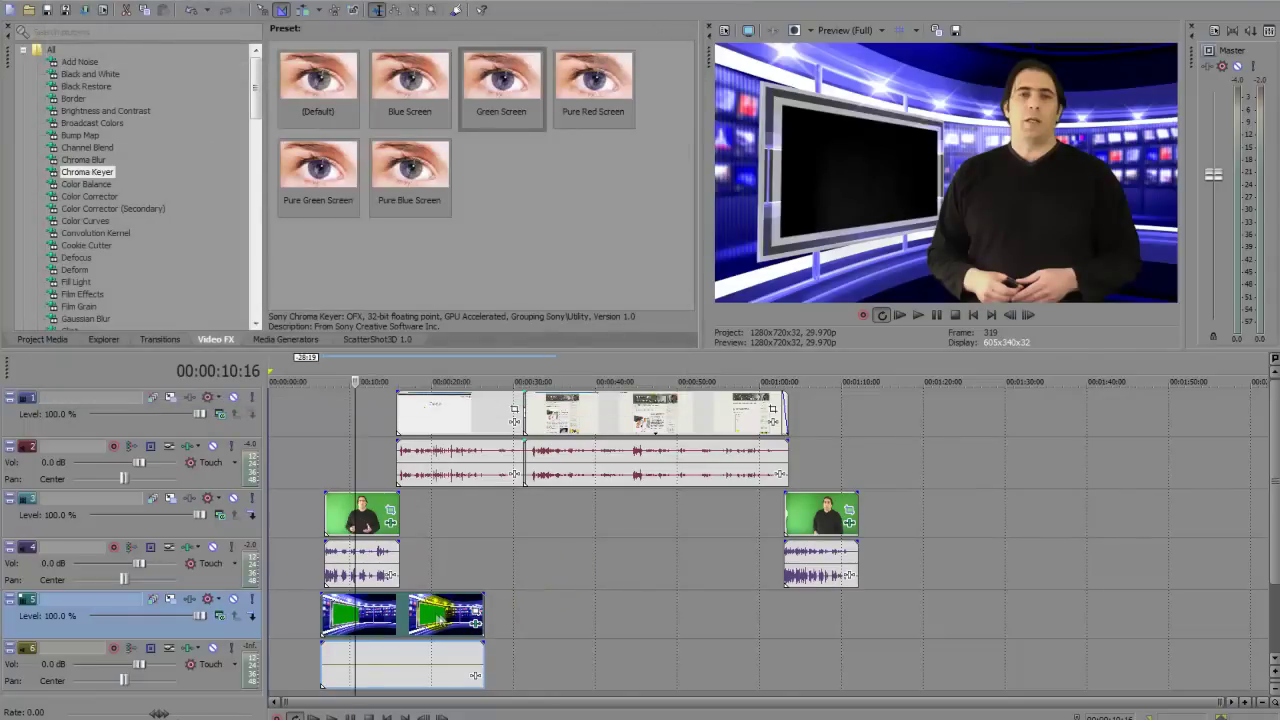
# Copy the studio set clip and paste it beneath the second presenter clip at about 1:02
pyautogui.rightClick(435, 617)
pyautogui.click(491, 343)
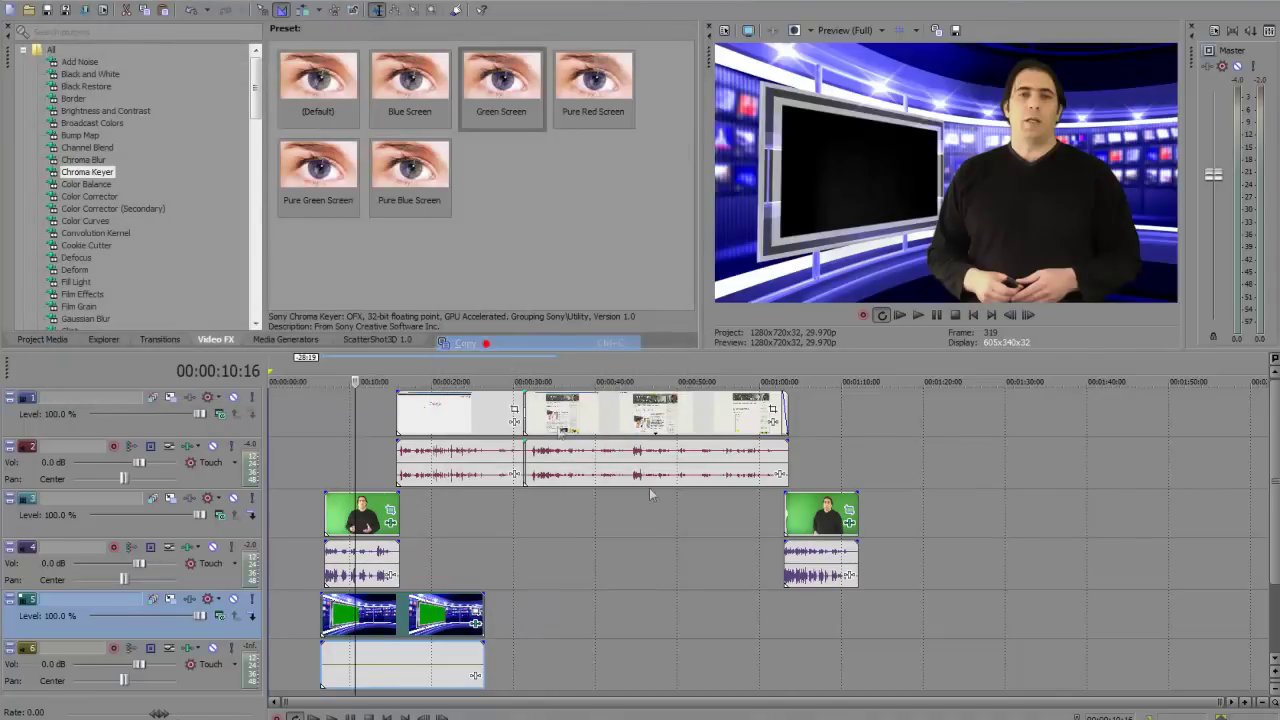
pyautogui.click(782, 620)
pyautogui.rightClick(782, 620)
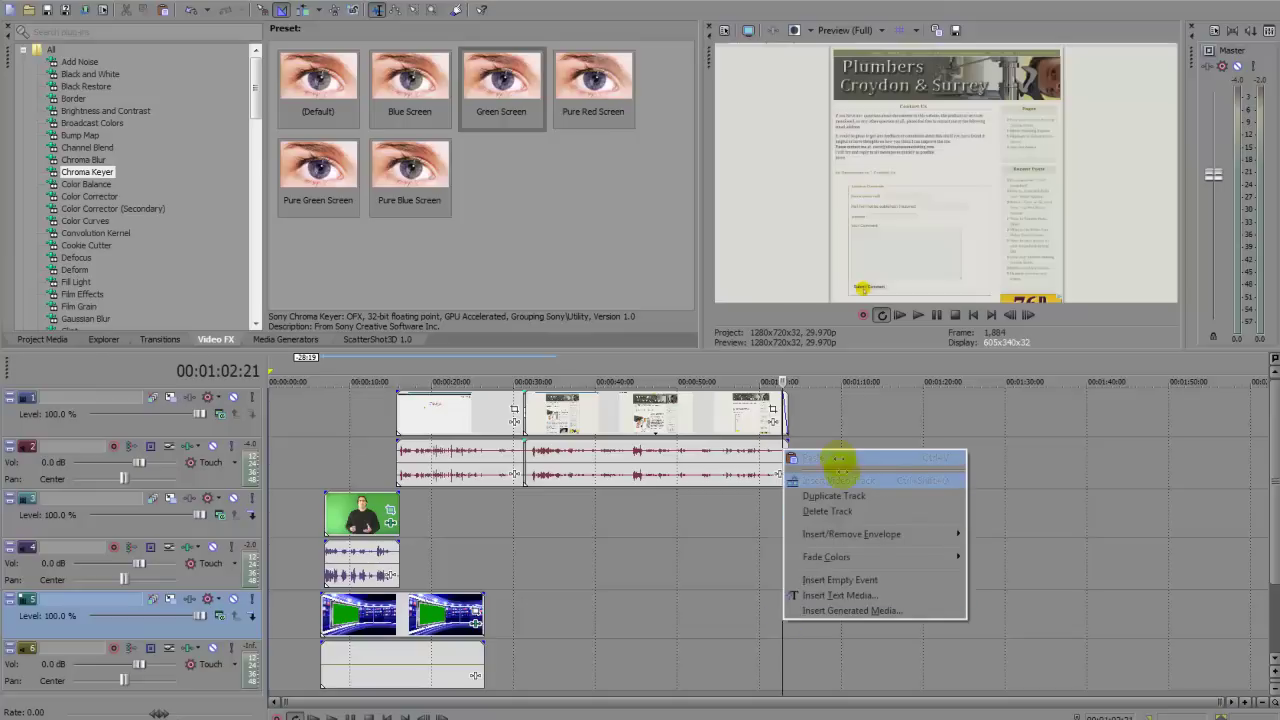
pyautogui.click(833, 457)
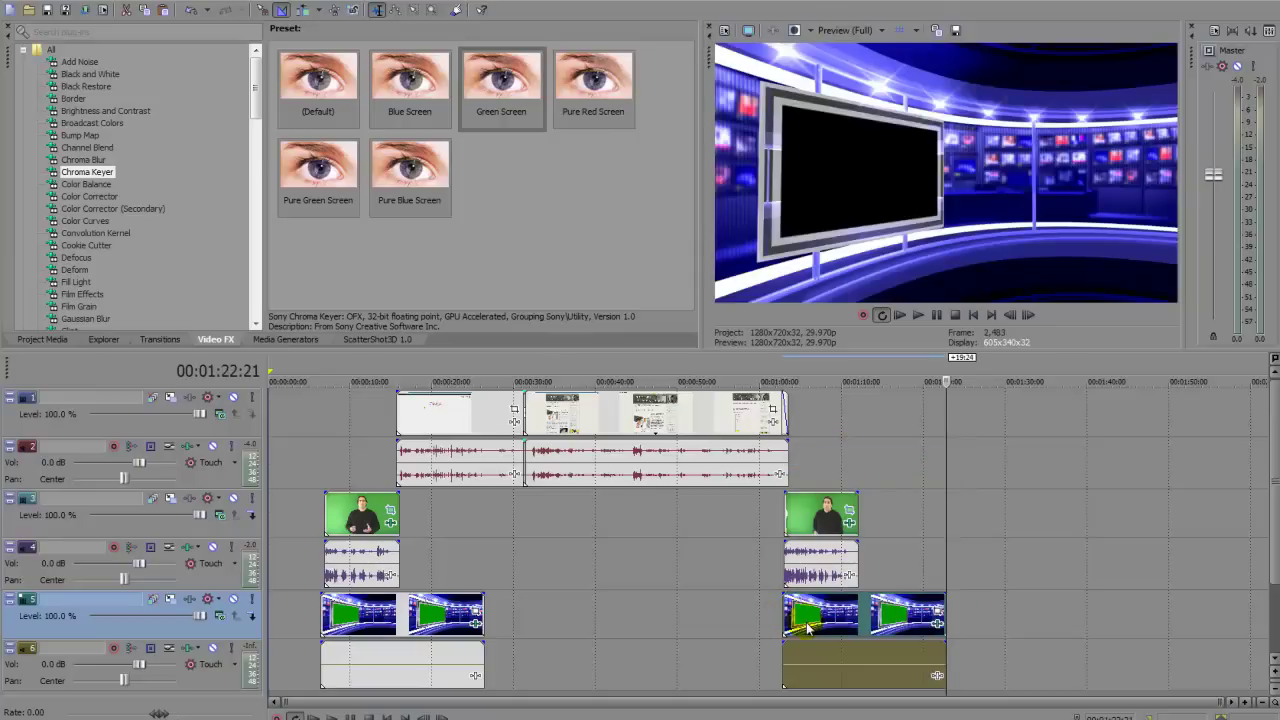
pyautogui.click(806, 628)
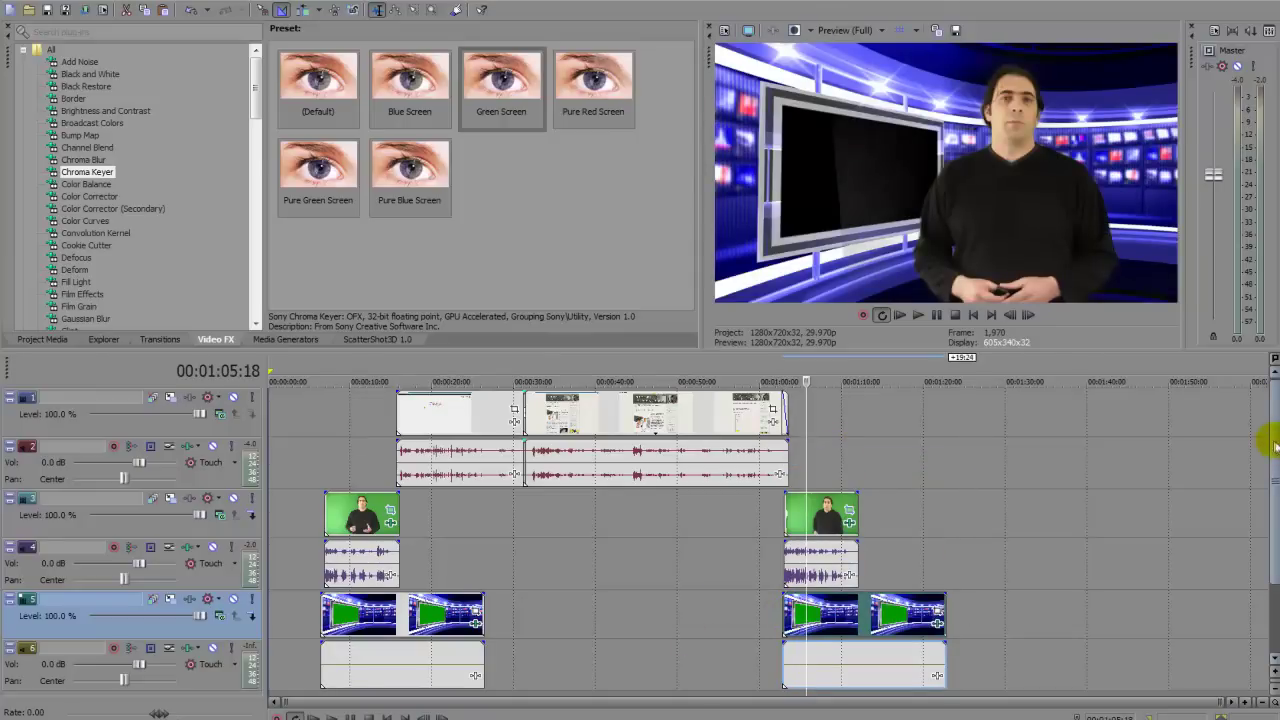
pyautogui.scroll(-1, 1275, 458)
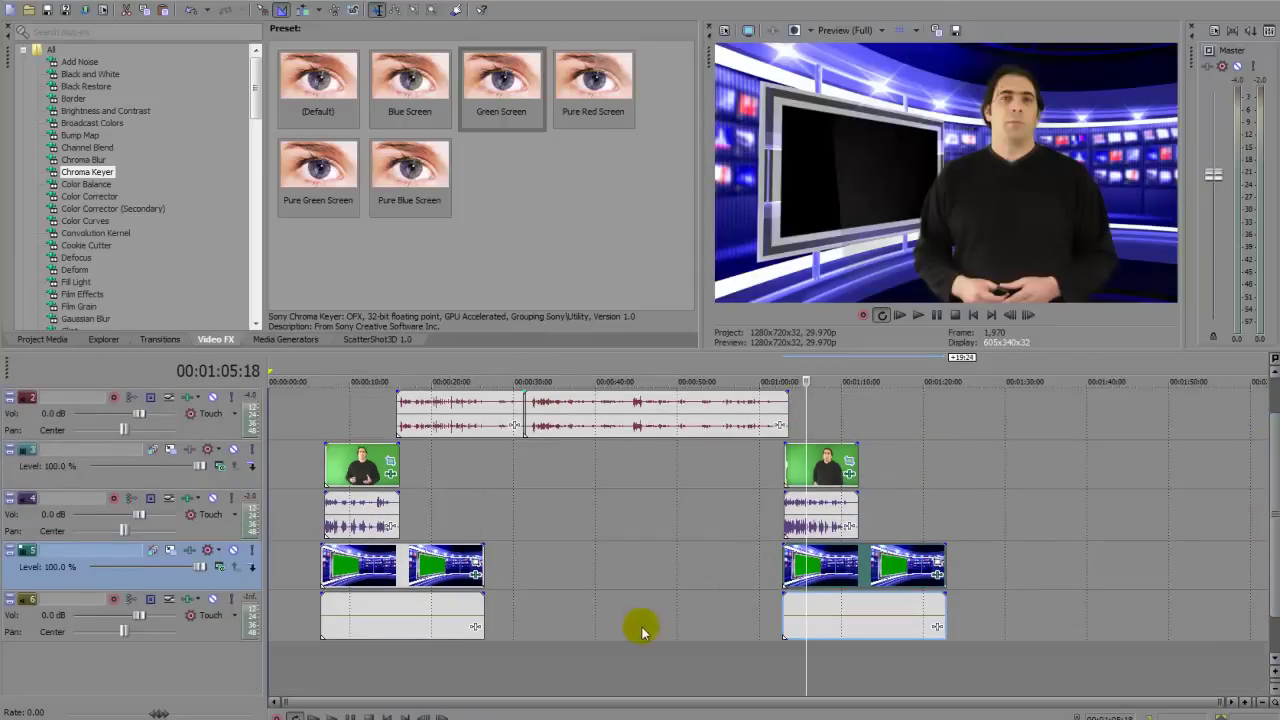
pyautogui.click(407, 675)
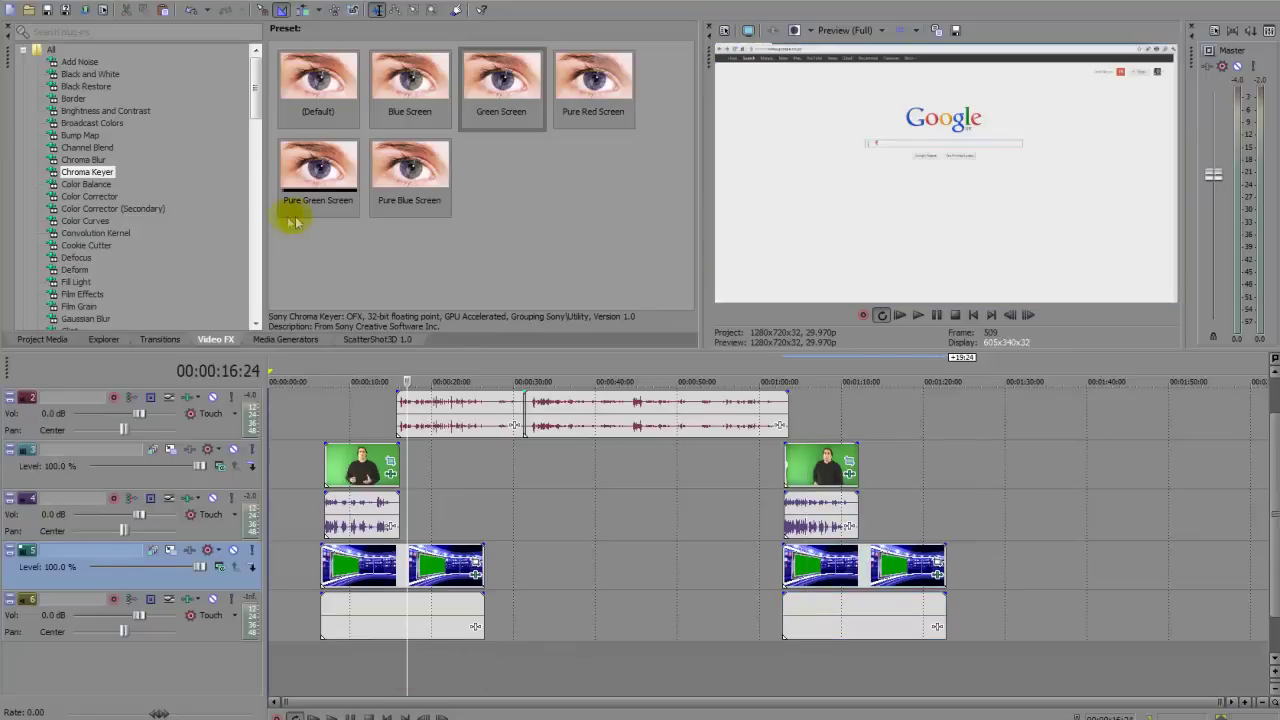
# Add a Yellow solid colour event on a new bottom track, aligned under the studio clip
pyautogui.click(355, 540)
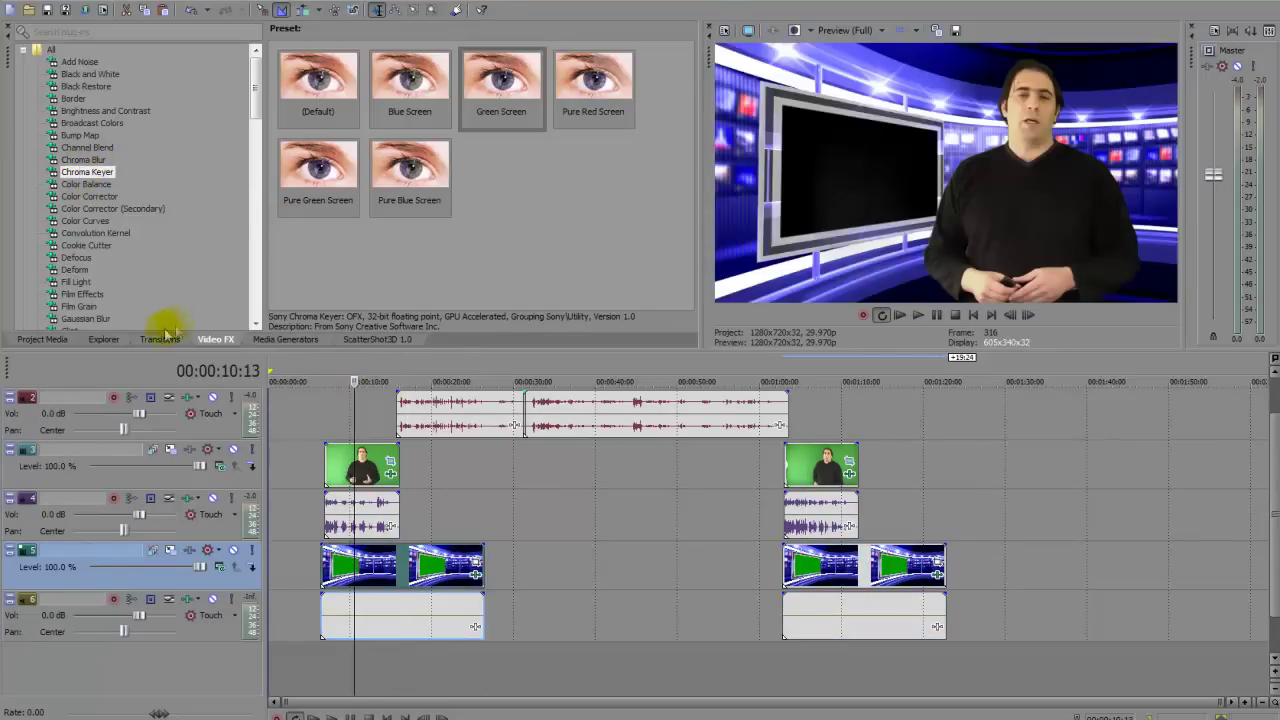
pyautogui.click(265, 340)
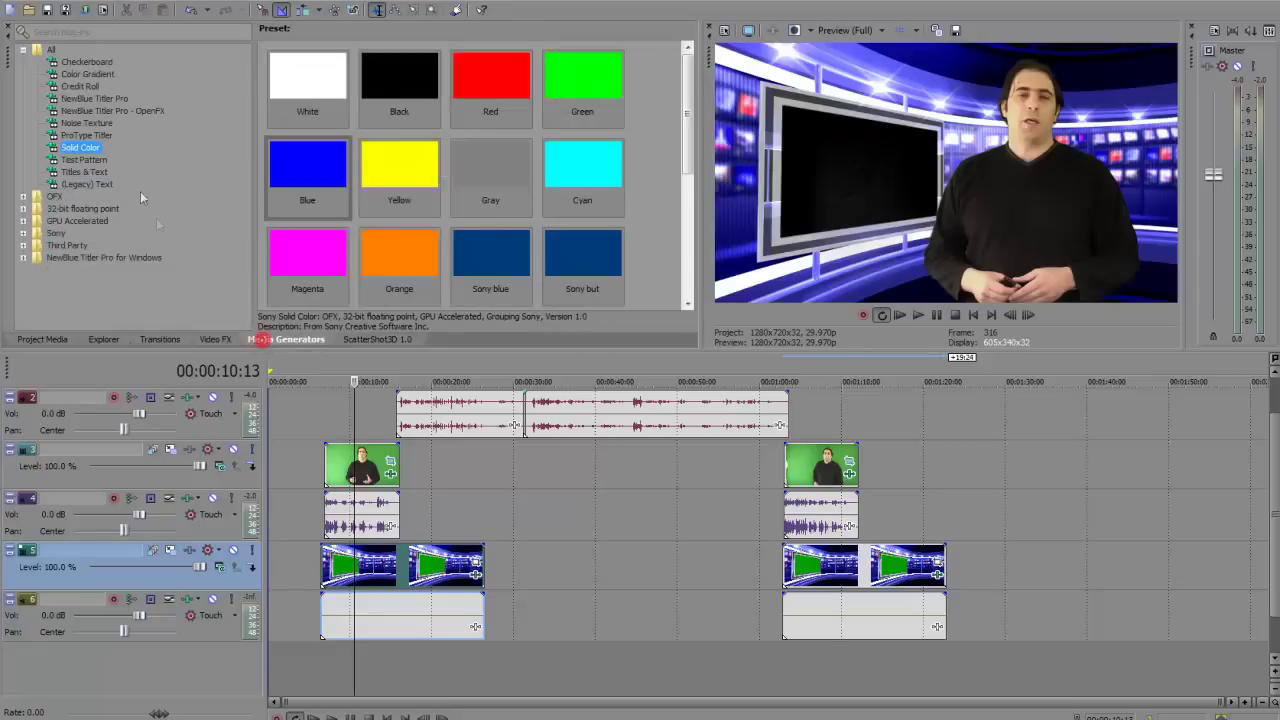
pyautogui.click(292, 167)
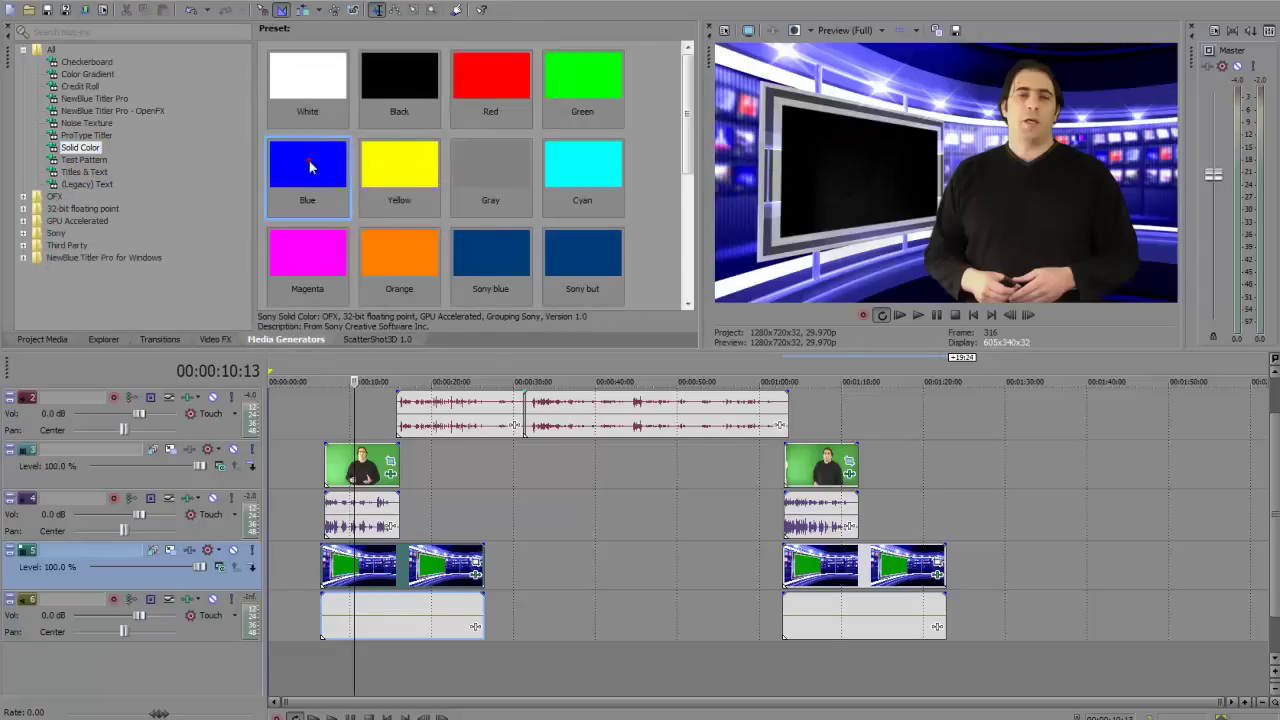
pyautogui.click(414, 163)
pyautogui.moveTo(406, 160); pyautogui.dragTo(412, 668)
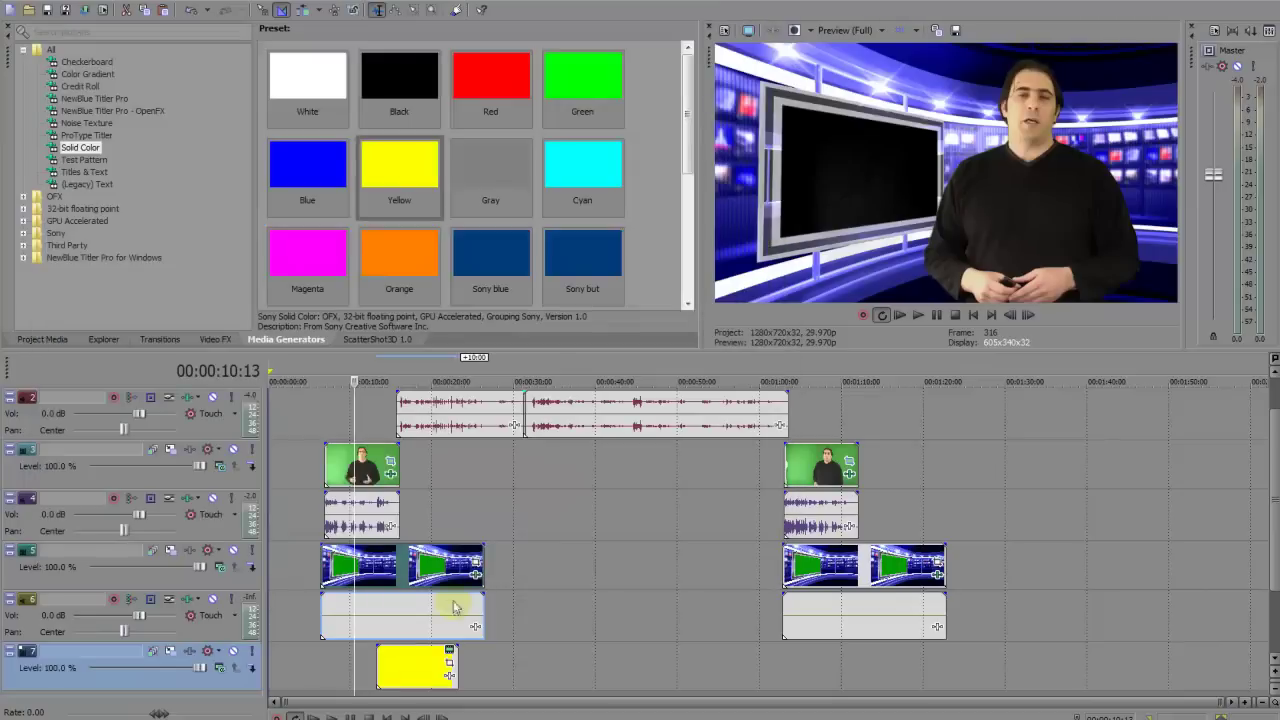
pyautogui.moveTo(425, 663); pyautogui.dragTo(366, 663)
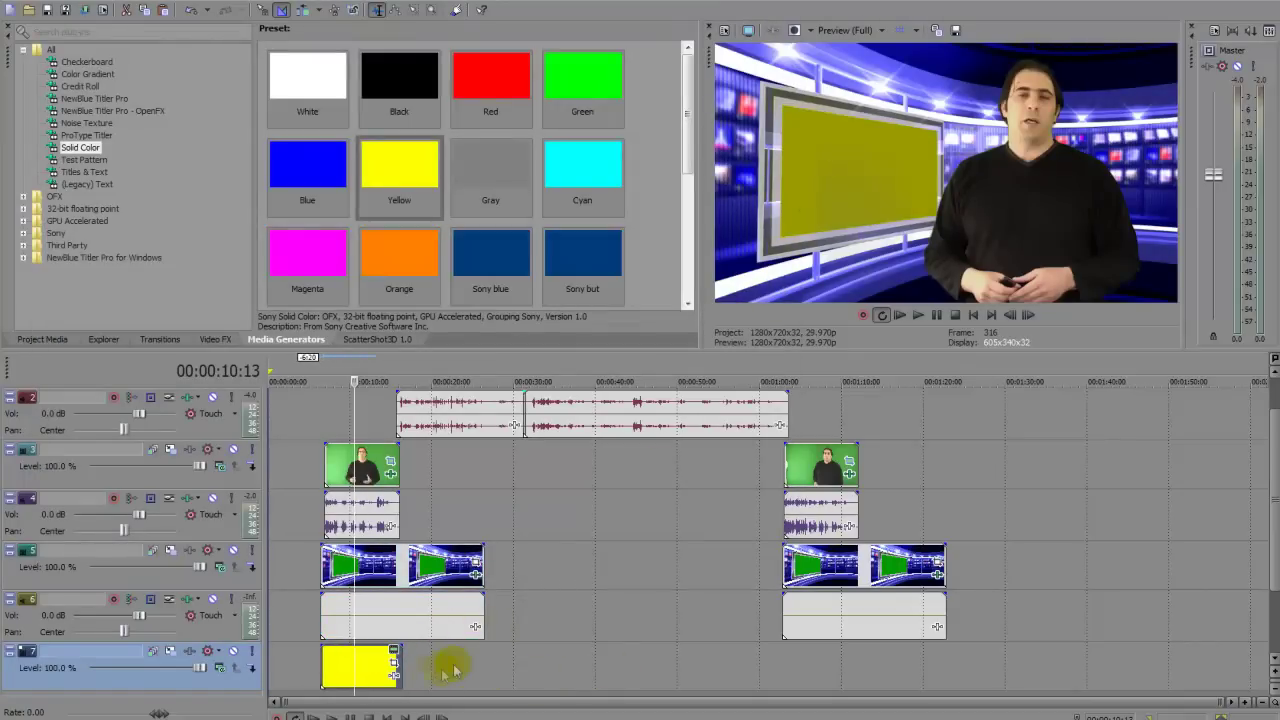
pyautogui.click(474, 576)
# Raise the studio set's Chroma Keyer low threshold from 0.000 to about 0.33
pyautogui.moveTo(150, 122)
pyautogui.mouseDown()
pyautogui.moveTo(132, 116)
pyautogui.moveTo(156, 122)
pyautogui.mouseUp()
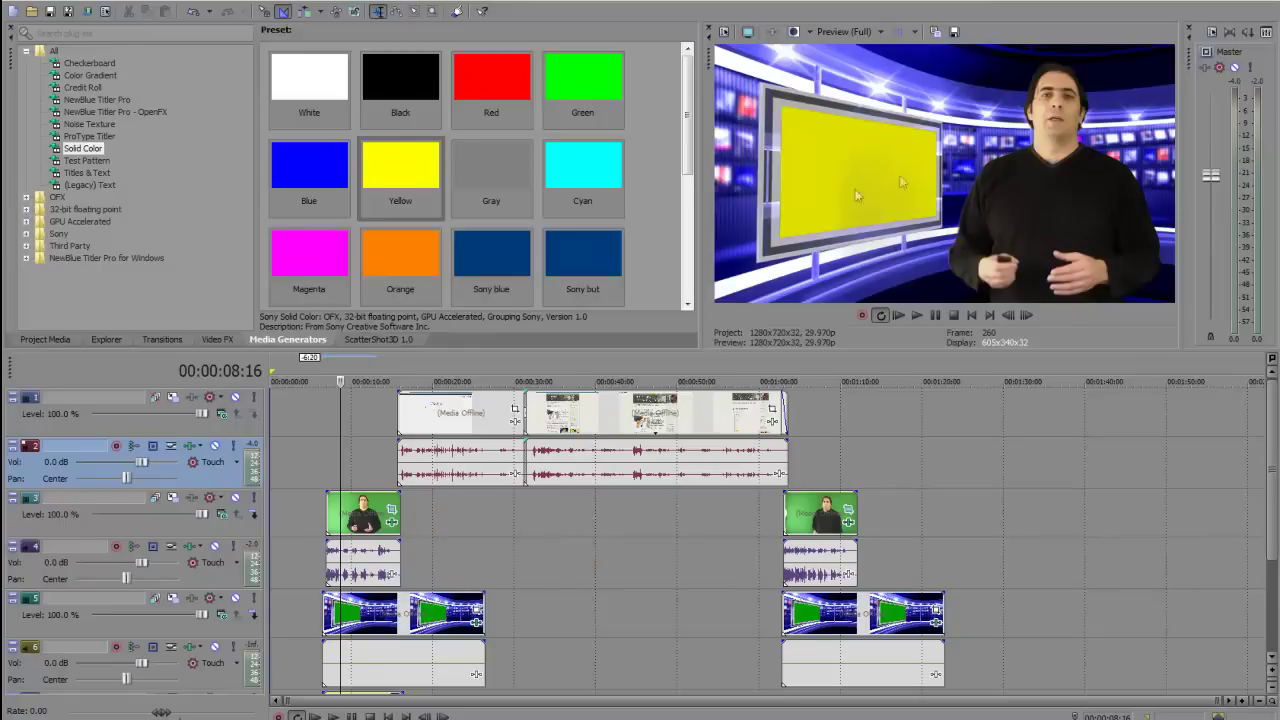
pyautogui.moveTo(341, 471); pyautogui.dragTo(369, 500)
# Nudge the first presenter clip's Chroma Keyer low threshold up to 0.579
pyautogui.click(391, 524)
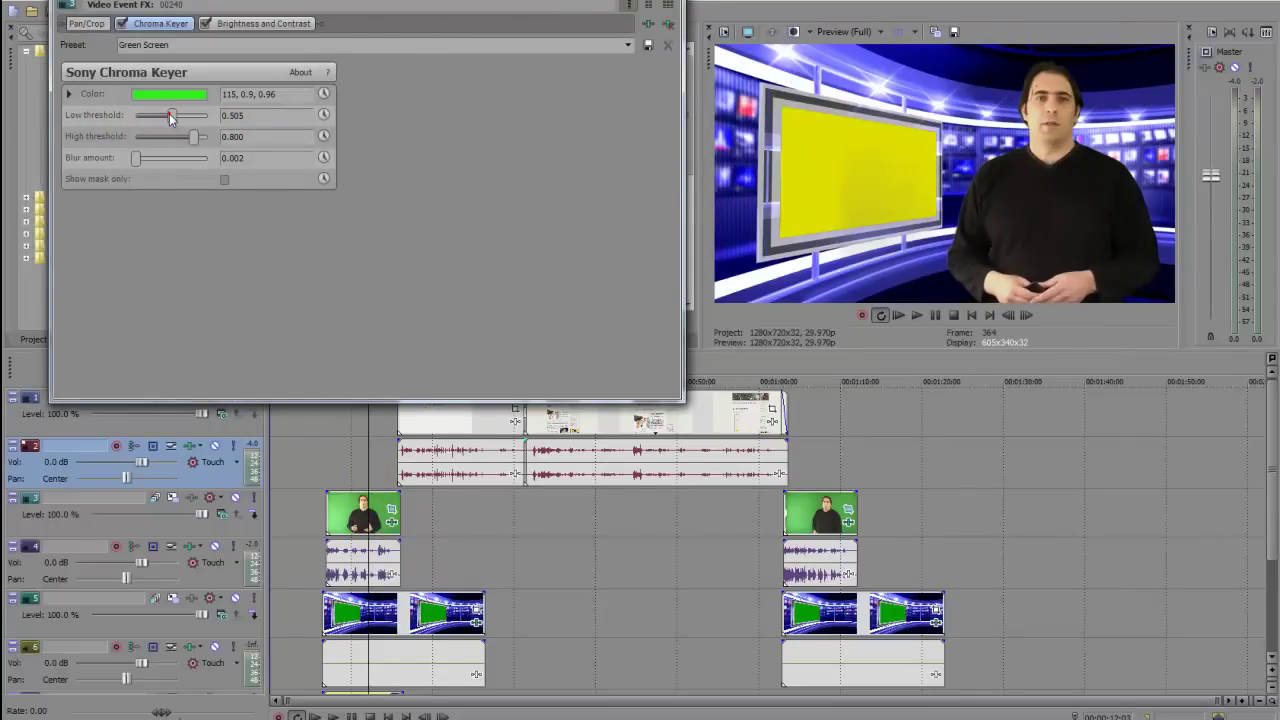
pyautogui.moveTo(170, 118); pyautogui.dragTo(175, 117)
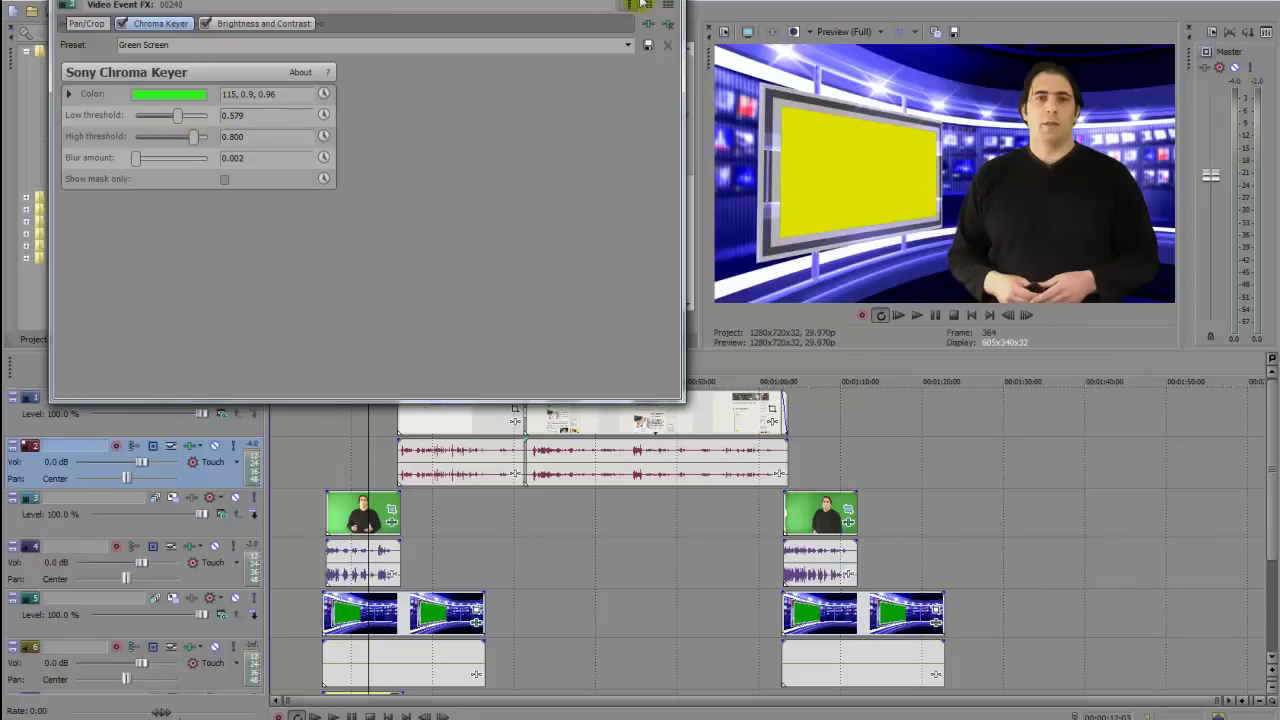
pyautogui.click(672, 4)
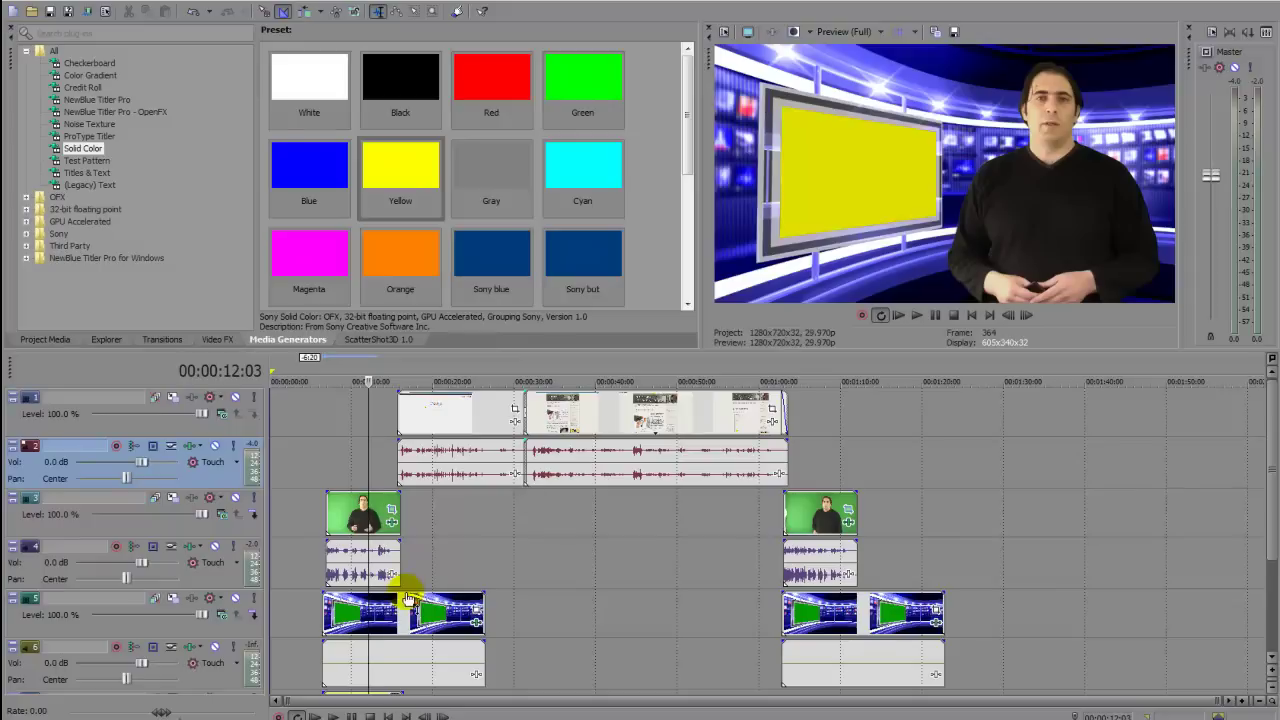
# Raise the Chroma Keyer low threshold on the second presenter clip at 1:07:22 to about 0.516
pyautogui.click(826, 517)
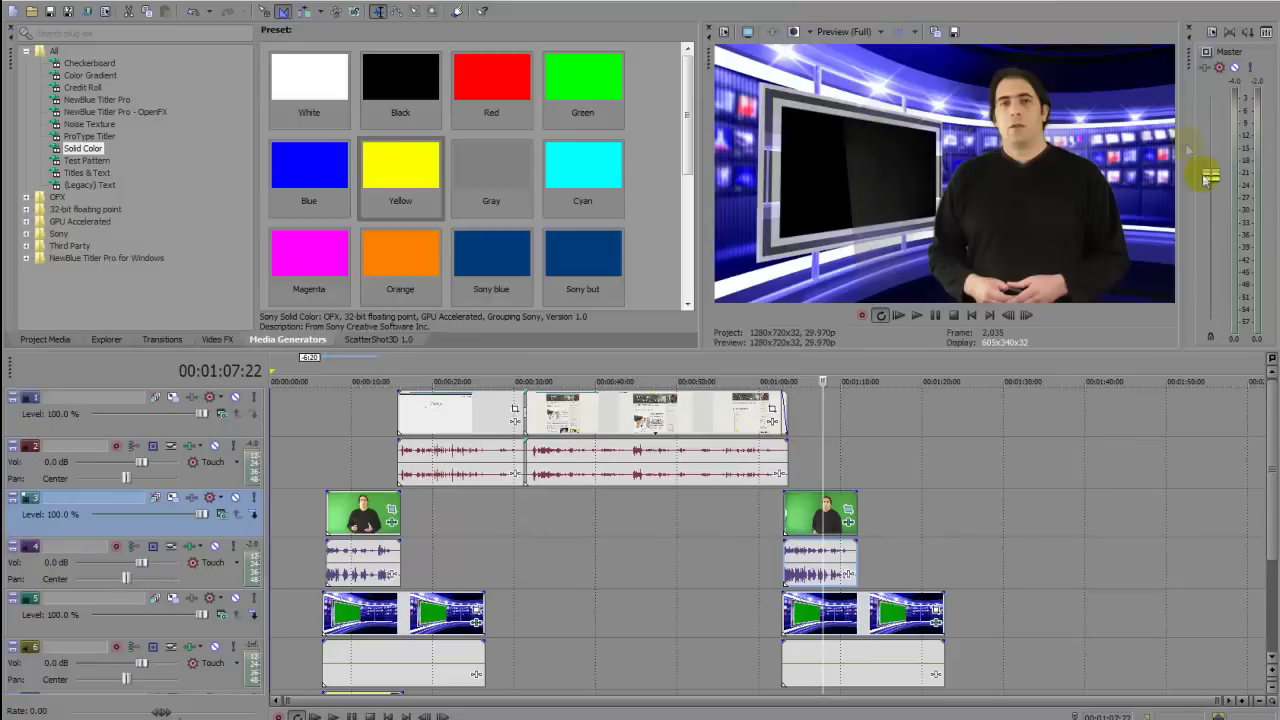
pyautogui.click(849, 524)
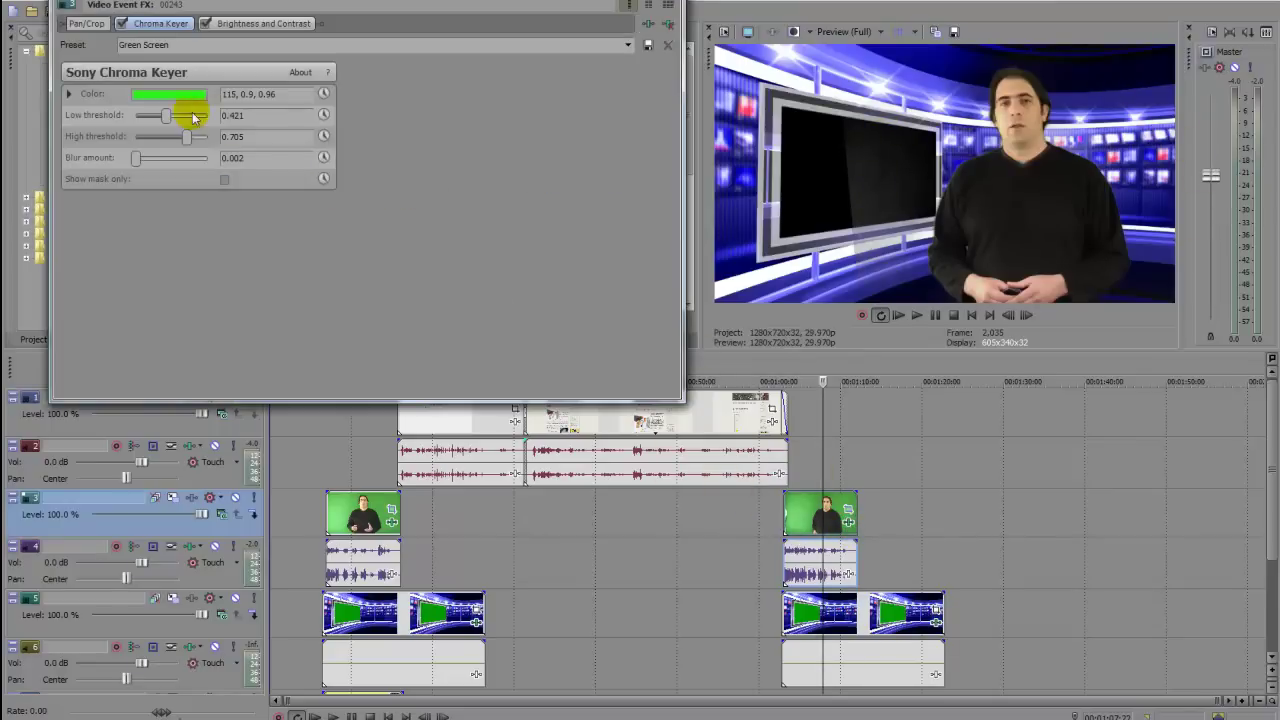
pyautogui.moveTo(167, 117); pyautogui.dragTo(171, 118)
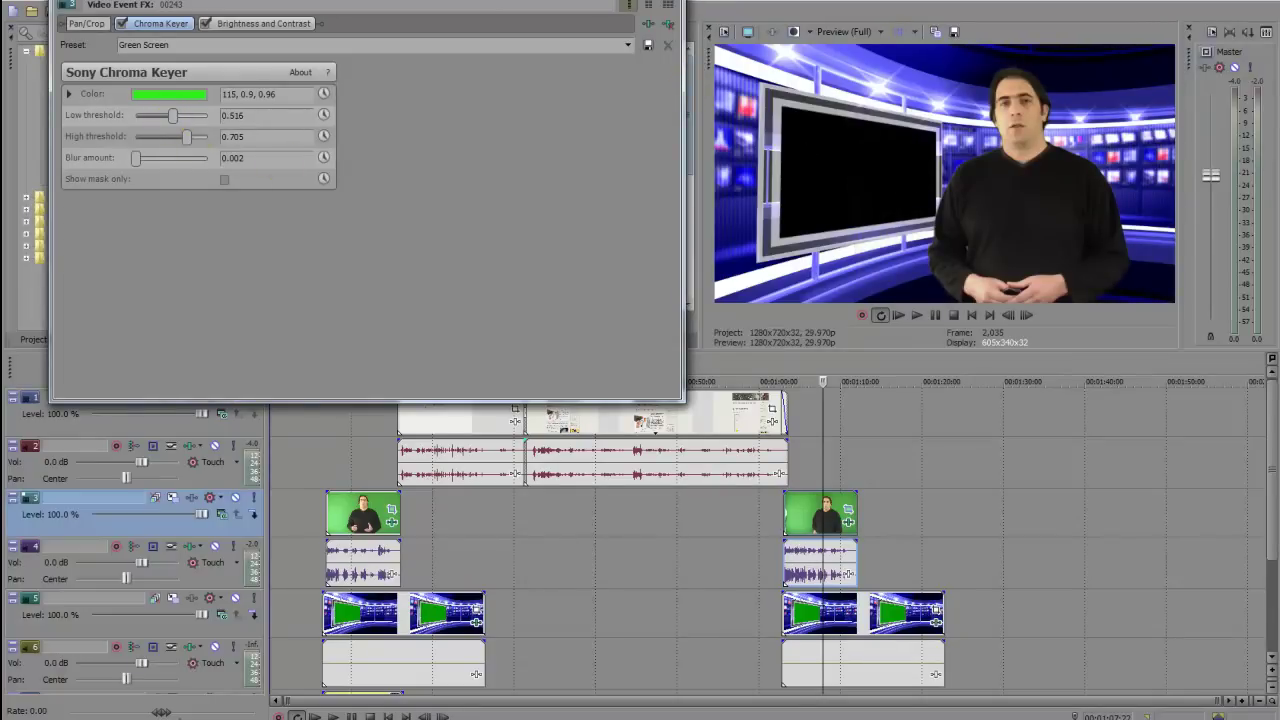
pyautogui.click(674, 3)
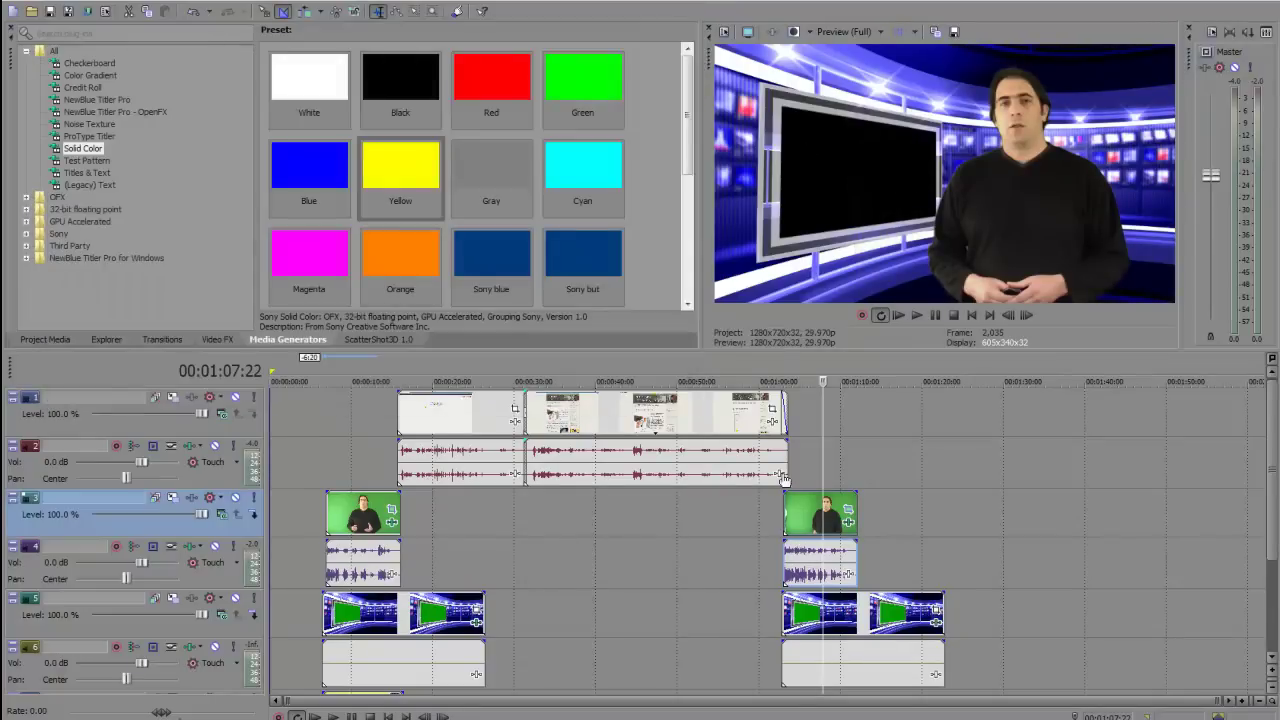
pyautogui.click(850, 515)
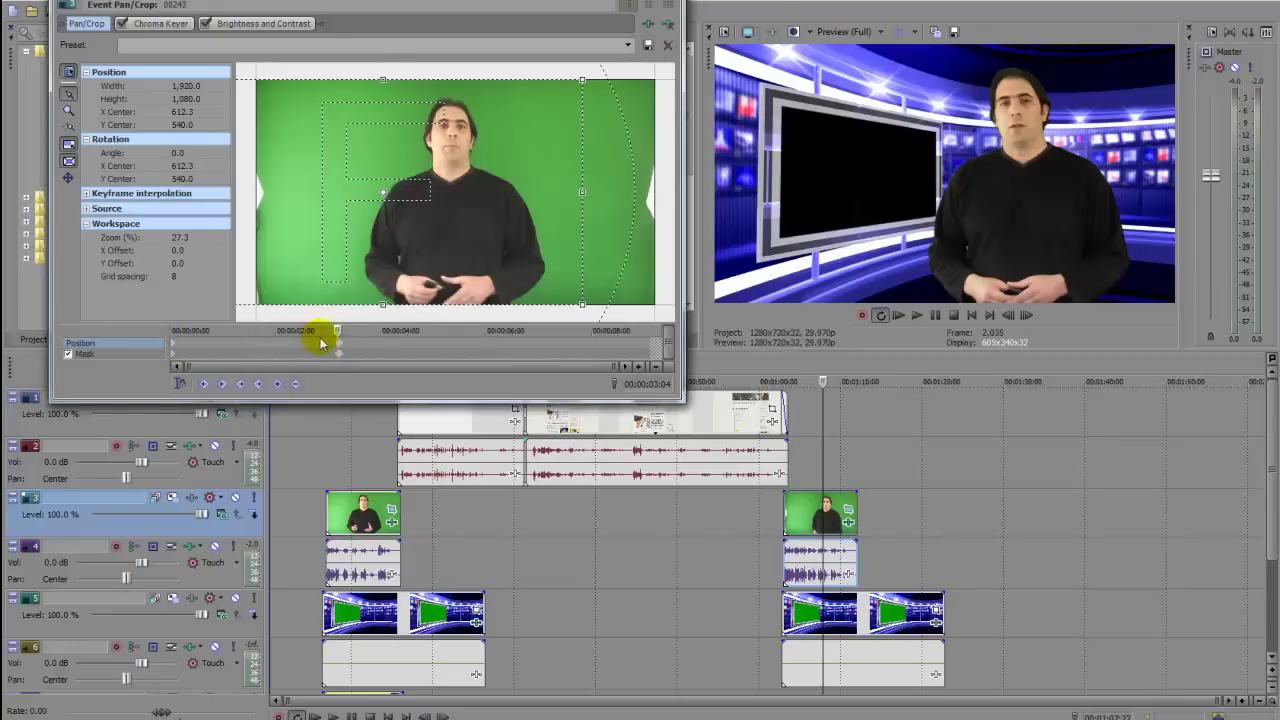
# Paste the copied framing onto the clip's first Position keyframe, keeping X centre 608.6
pyautogui.moveTo(336, 329); pyautogui.dragTo(177, 349)
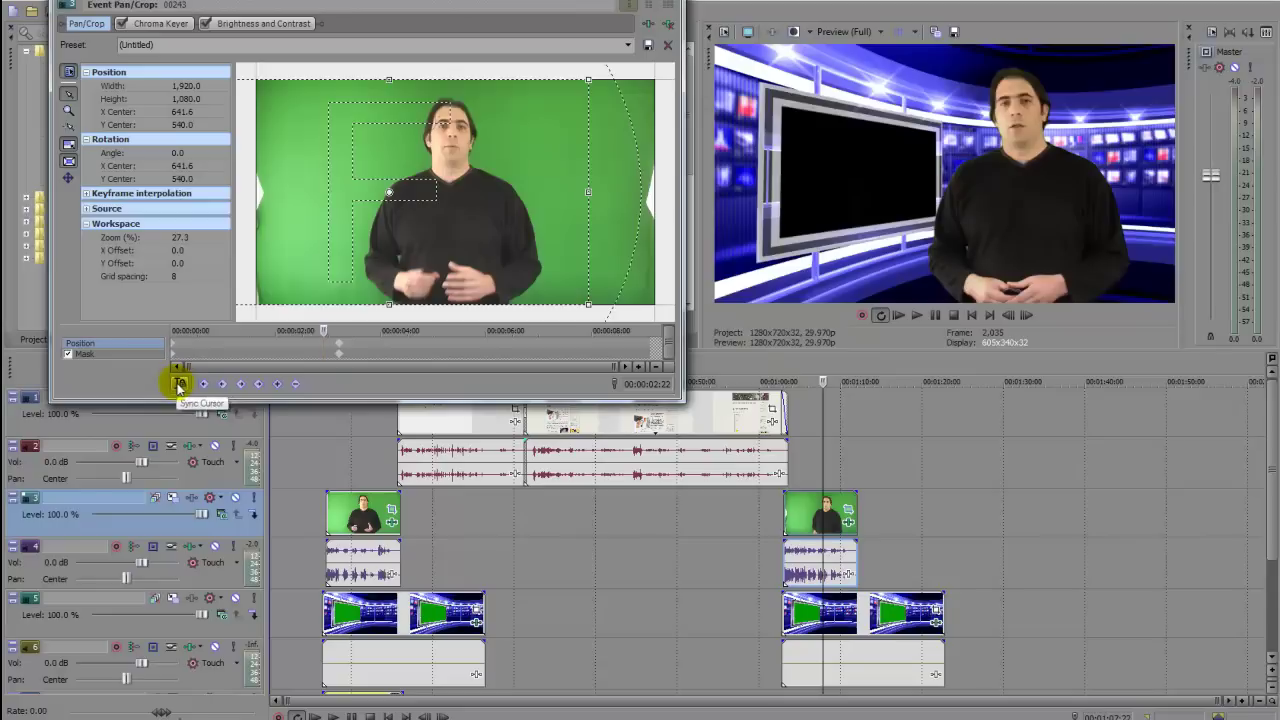
pyautogui.click(182, 385)
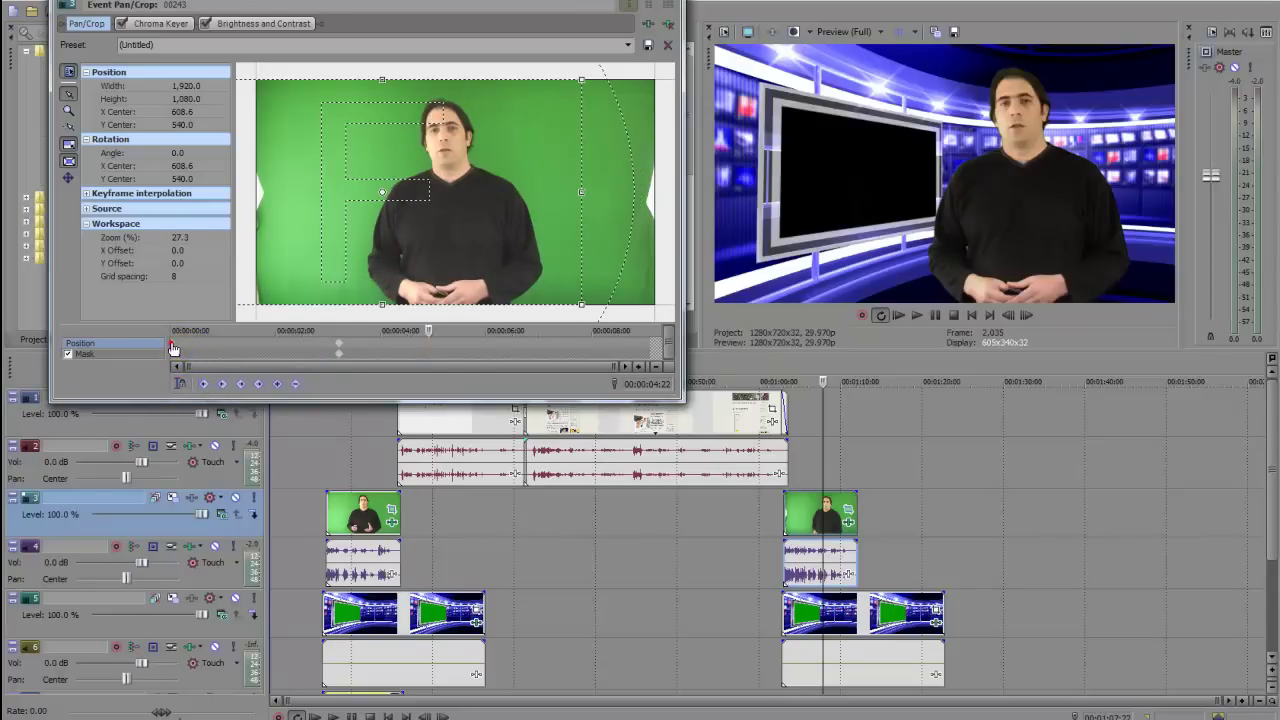
pyautogui.rightClick(174, 347)
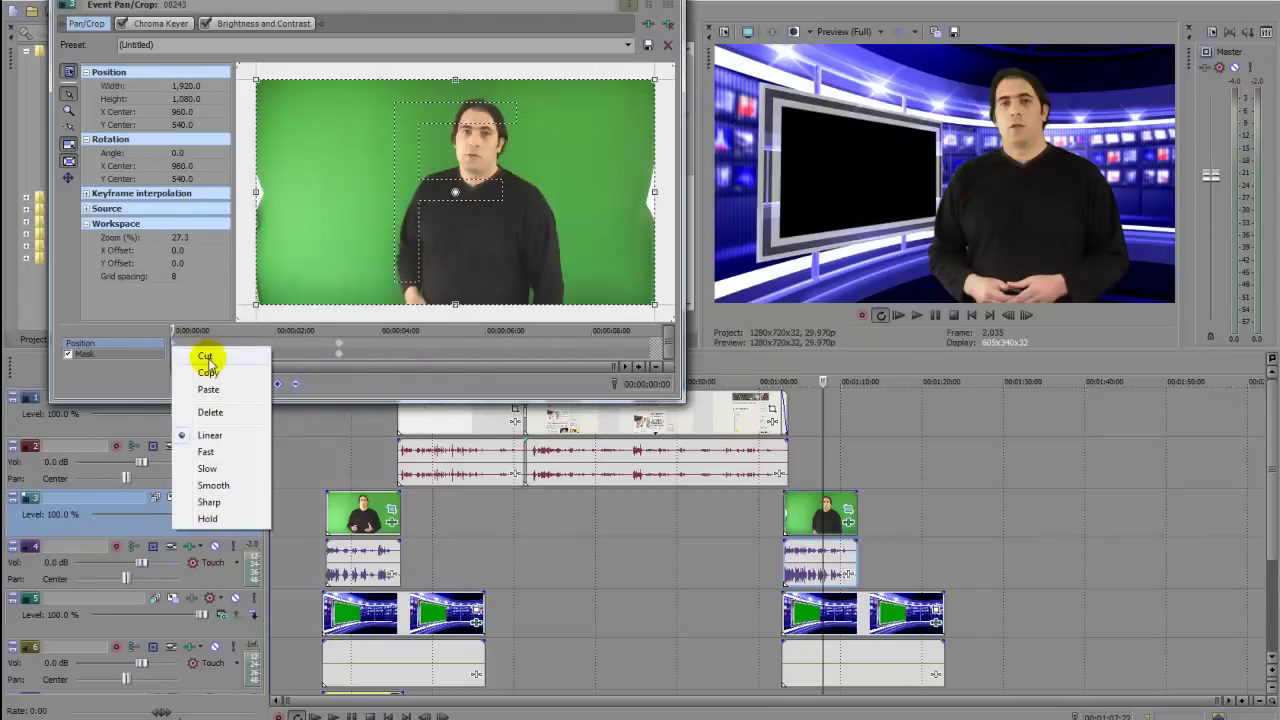
pyautogui.click(208, 389)
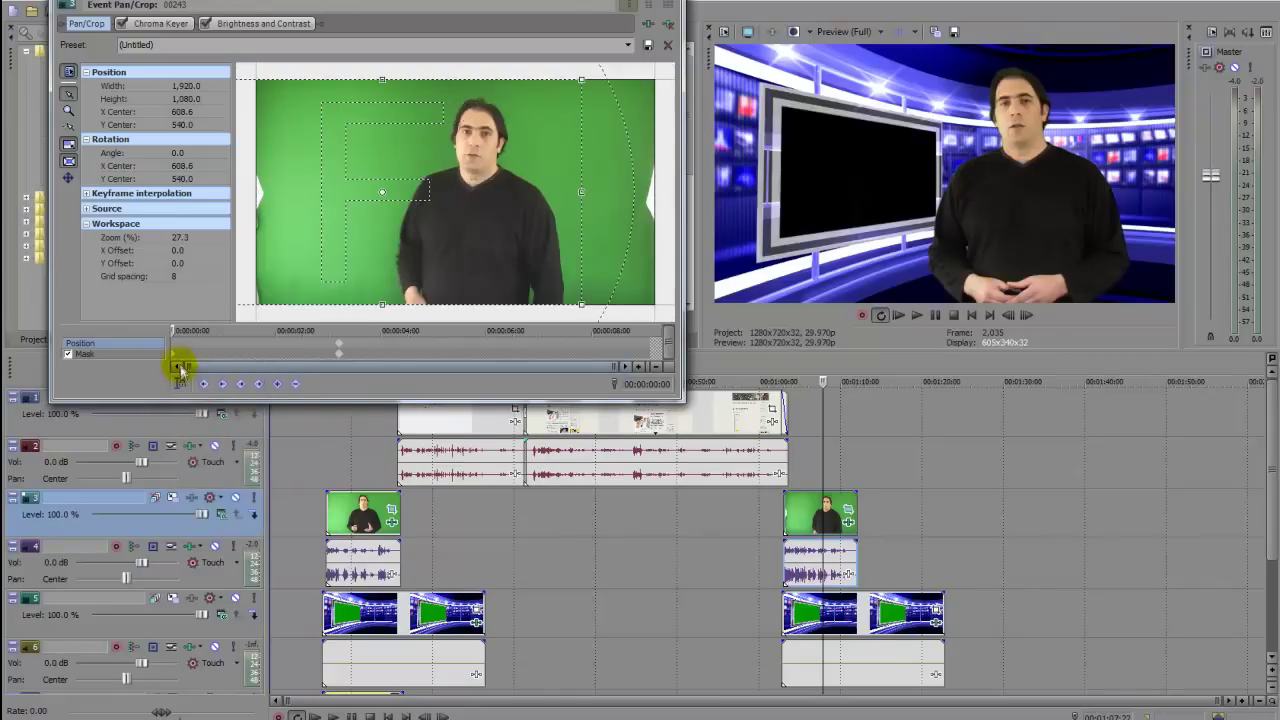
# Paste the copied mask path onto the clip's first Mask keyframe
pyautogui.click(173, 356)
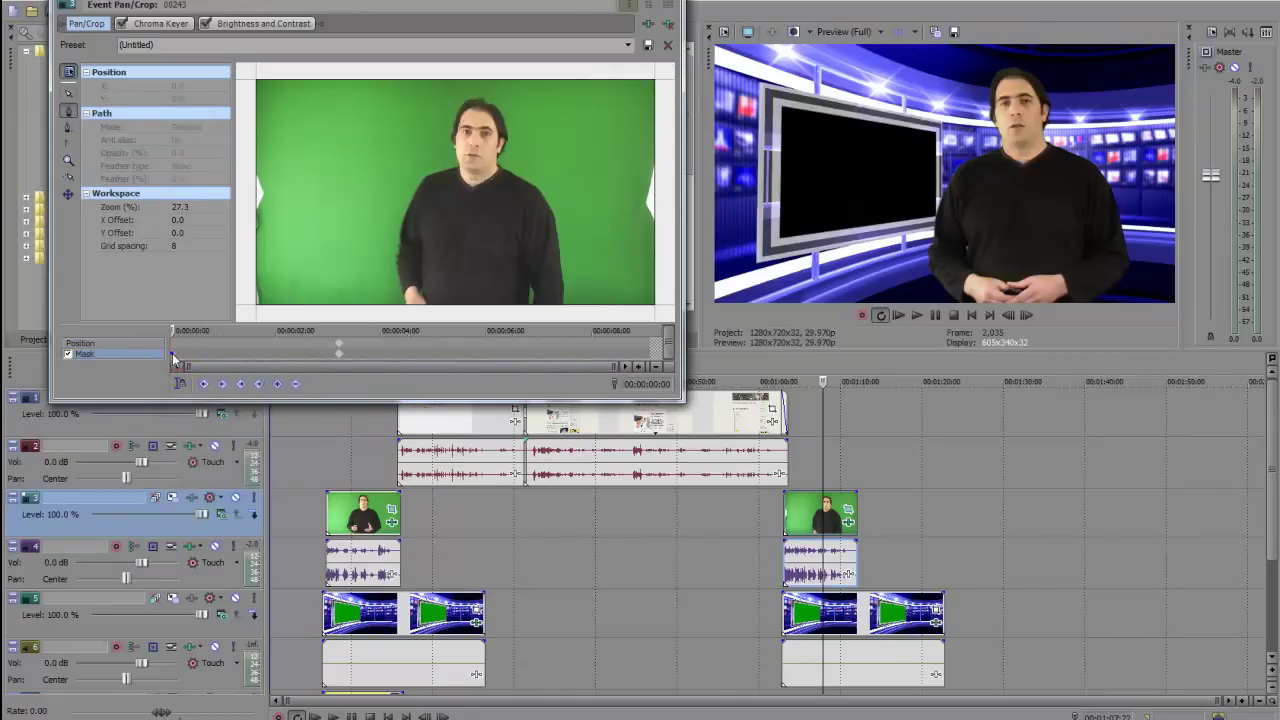
pyautogui.rightClick(174, 358)
pyautogui.click(205, 421)
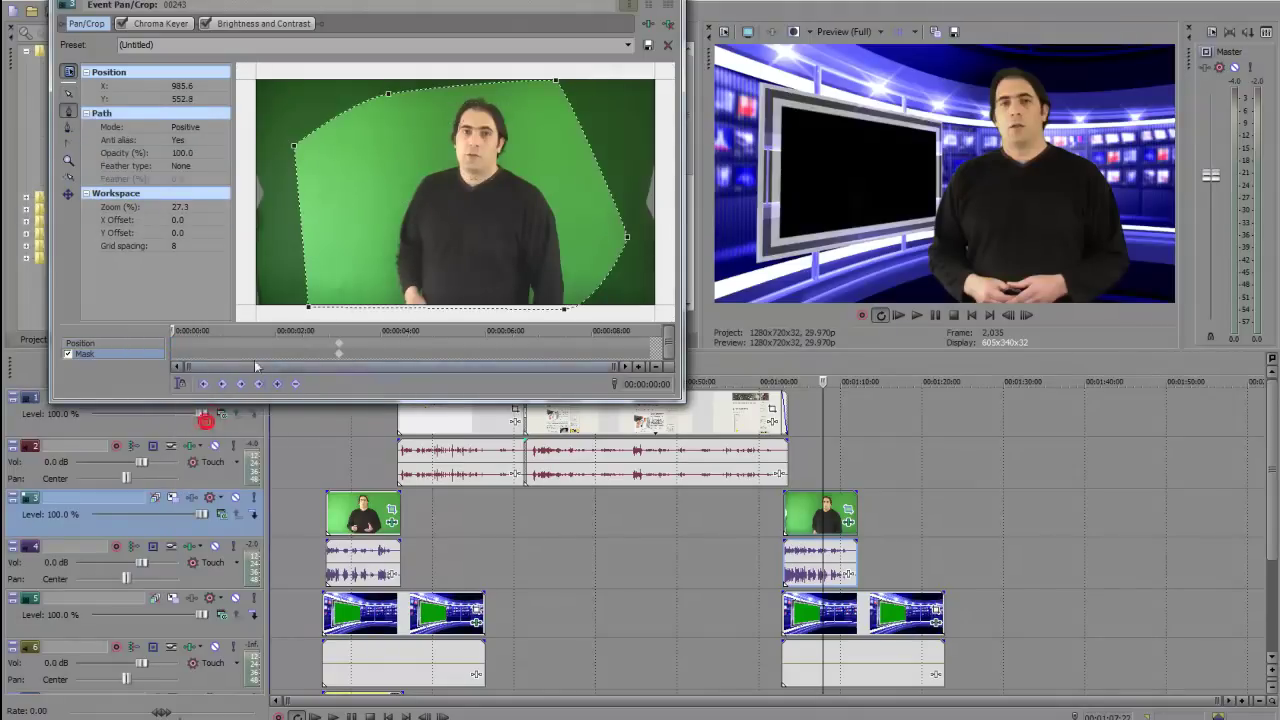
# Recheck the position and mask keyframes, then scrub the timeline to review the composite
pyautogui.click(338, 345)
pyautogui.click(338, 345)
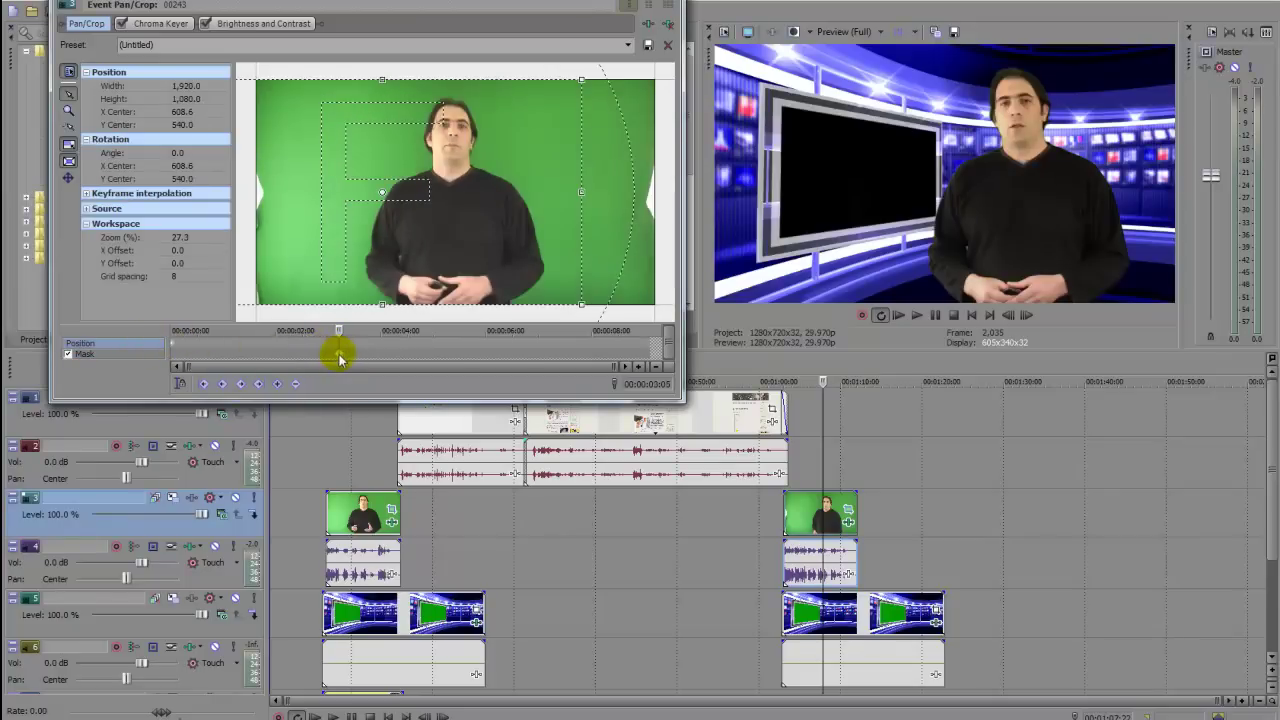
pyautogui.click(338, 355)
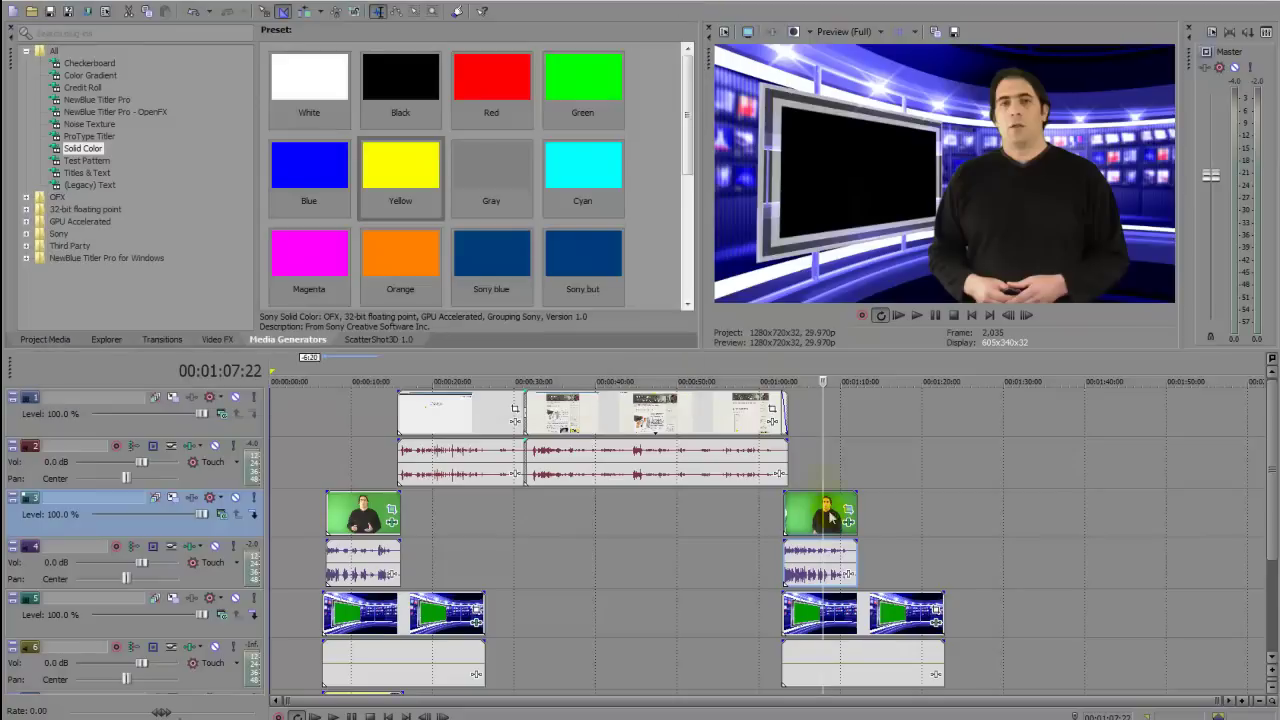
pyautogui.click(824, 471)
pyautogui.moveTo(826, 471); pyautogui.dragTo(857, 471)
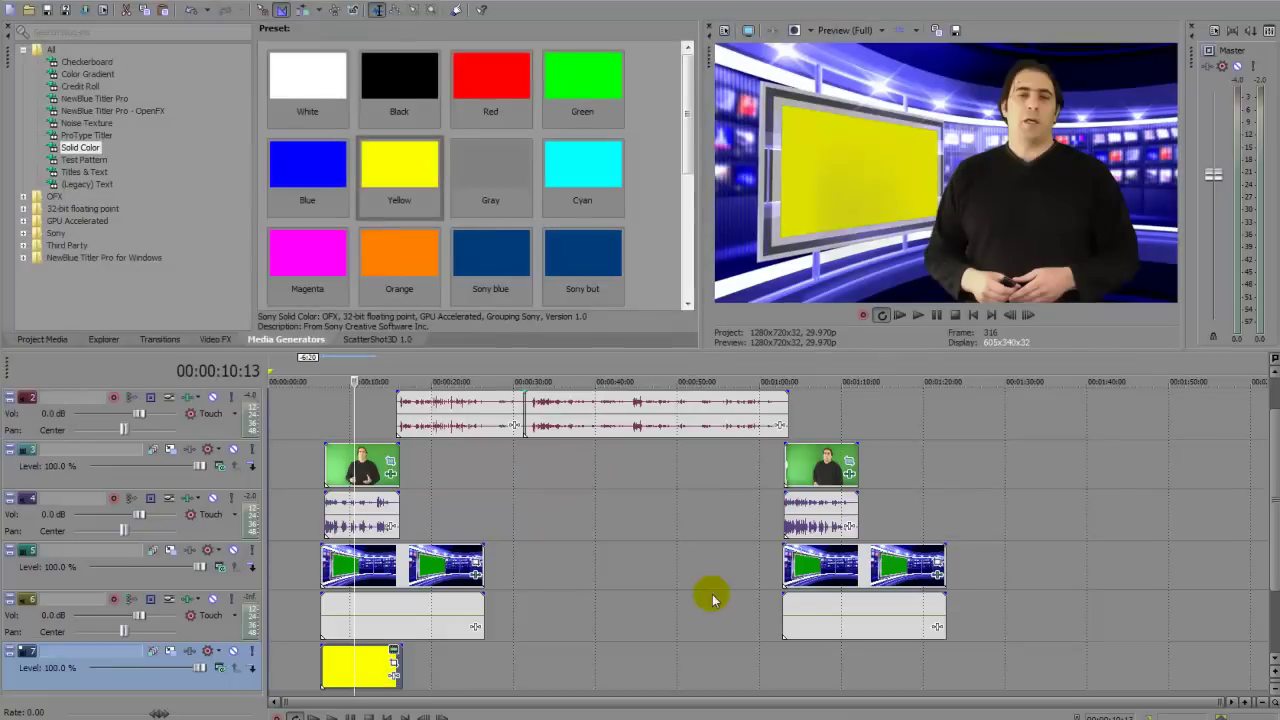